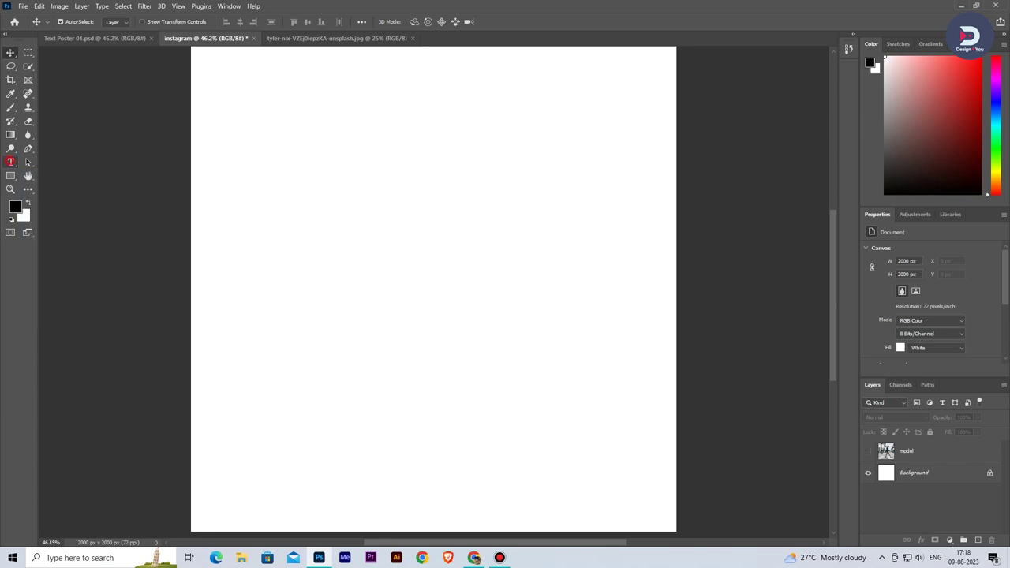
Step: Add a '4' text layer to the canvas and drag it toward the centre
click(86, 164)
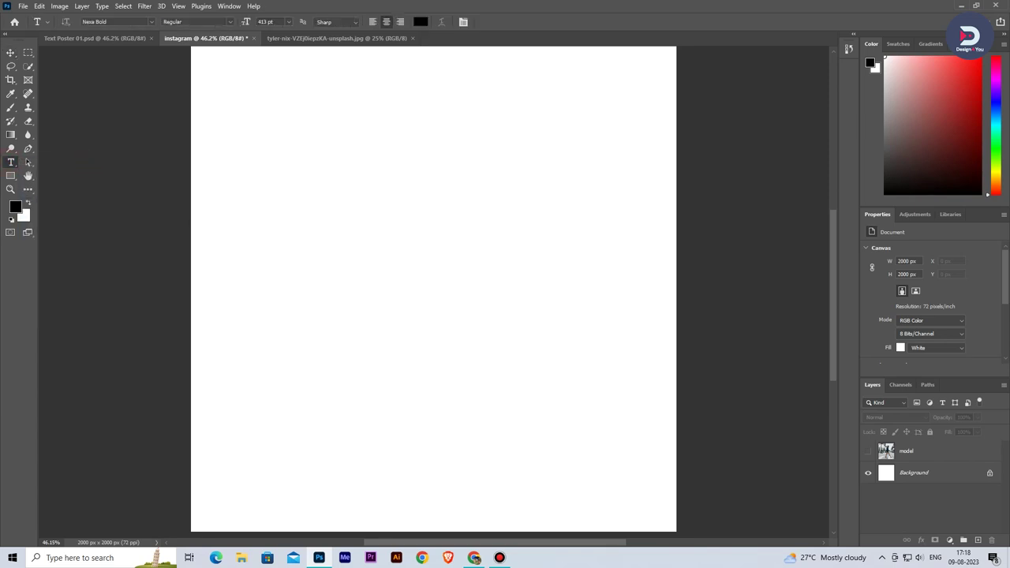
click(400, 255)
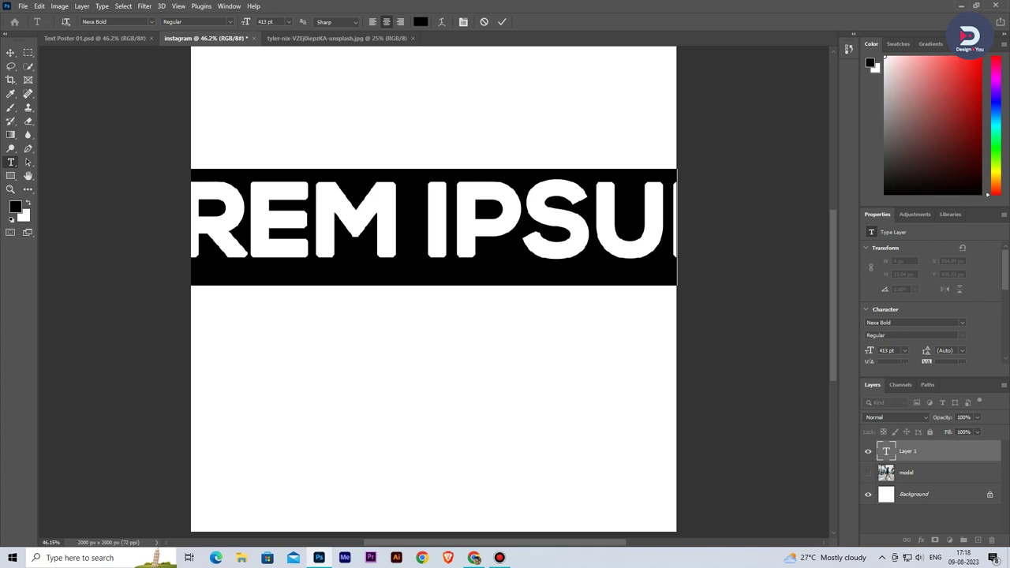
text(4)
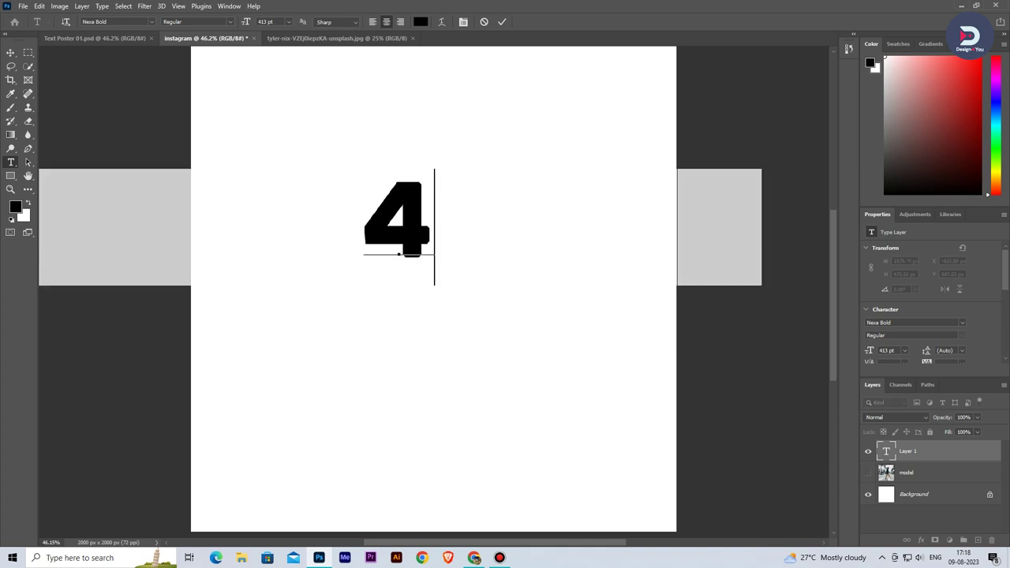
click(502, 22)
key(v)
drag(397, 221, 418, 283)
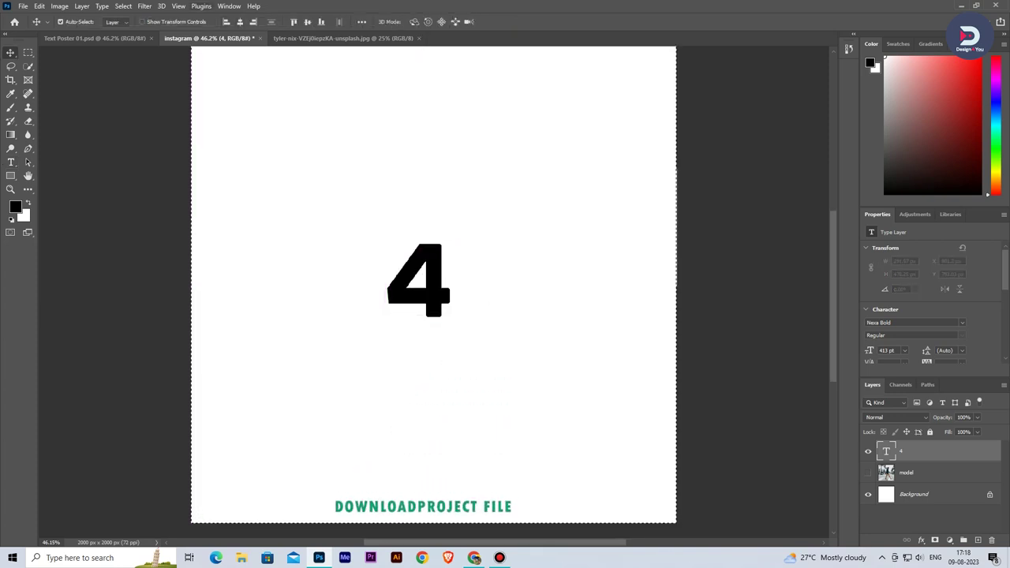
Step: Centre the 4 horizontally and vertically and set its font size to 1000 pt
click(240, 21)
click(307, 21)
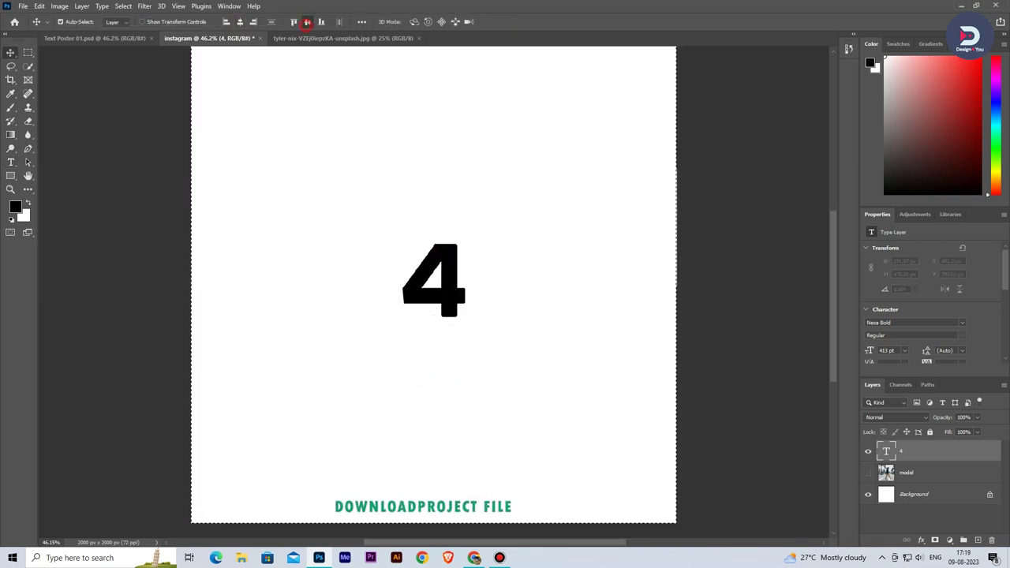
click(869, 349)
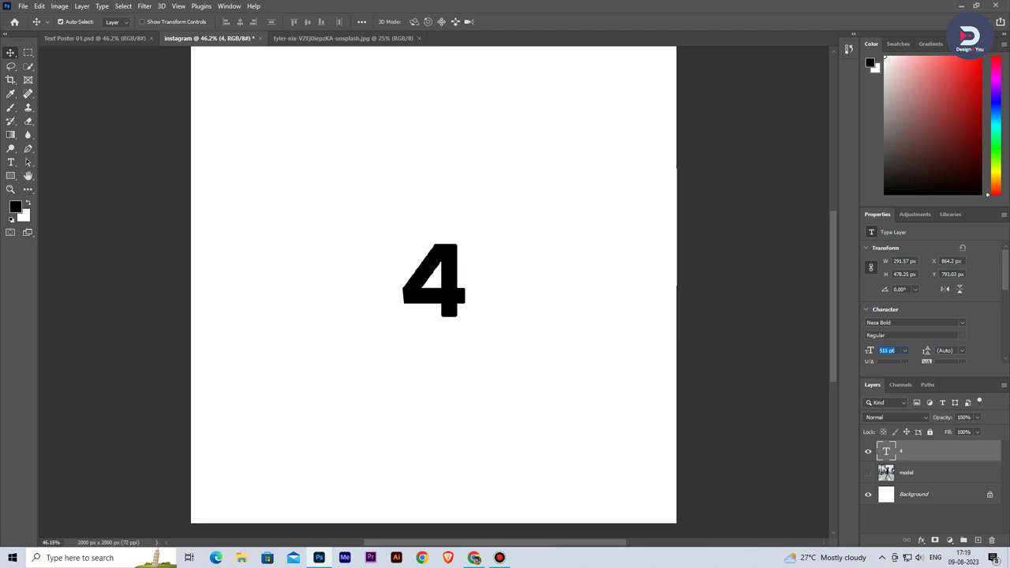
key(Return)
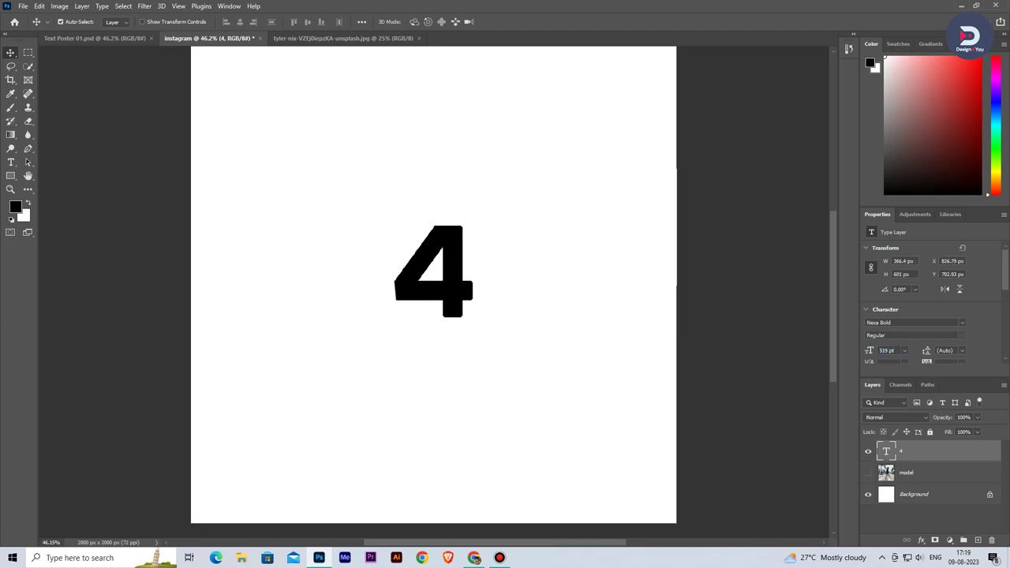
click(870, 350)
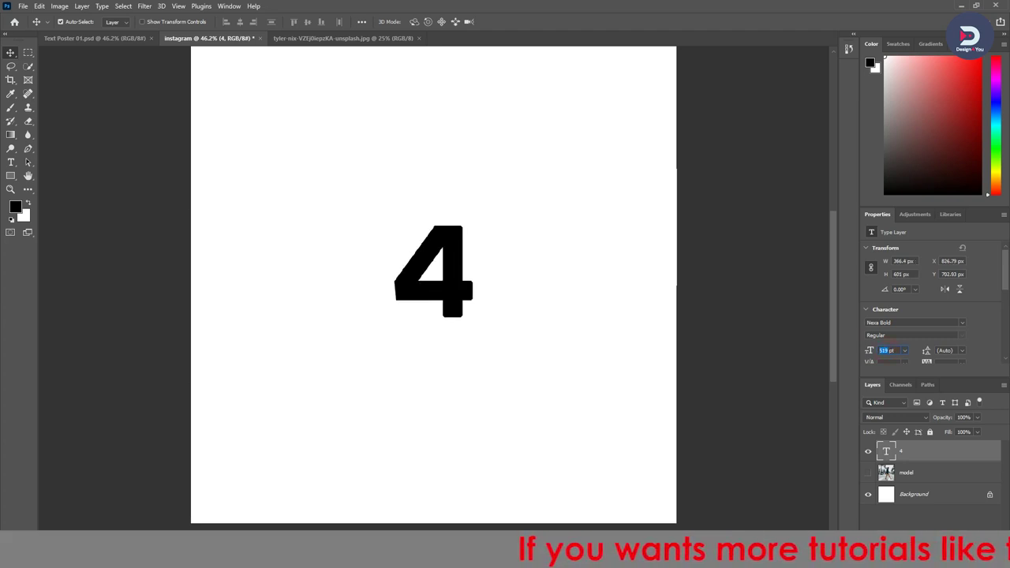
text(1000)
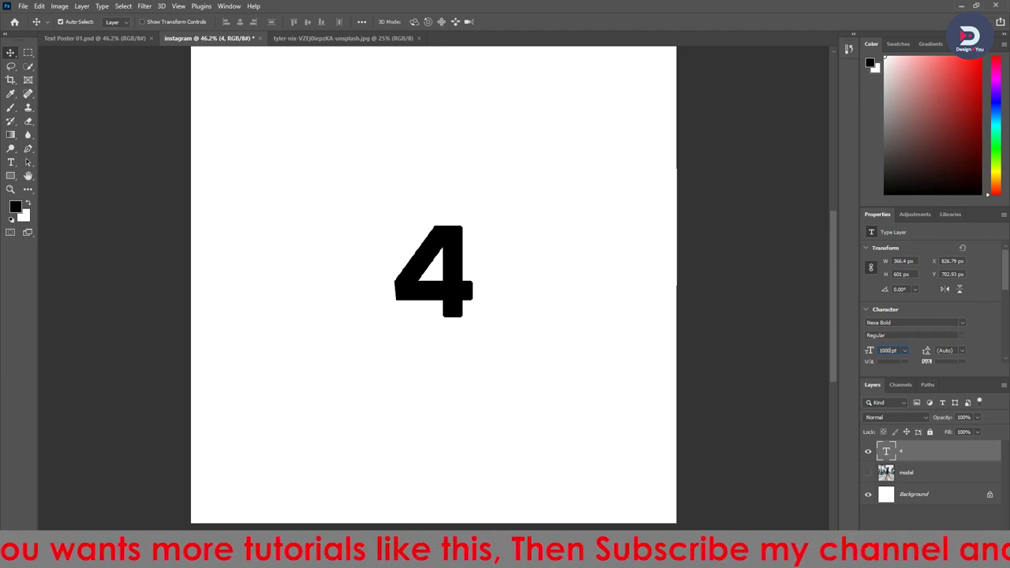
key(Return)
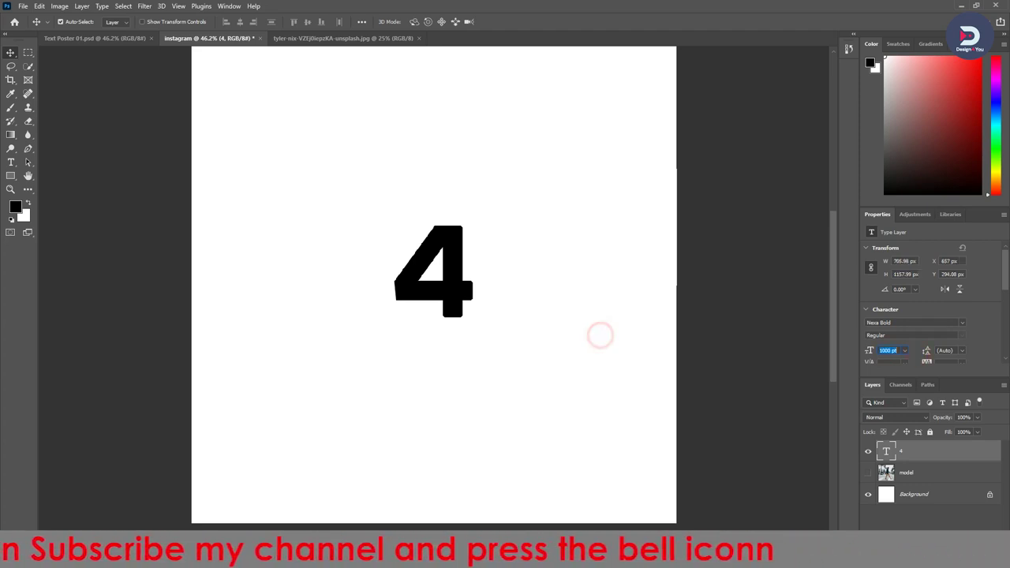
Step: Free-transform the 4 to about 1049 × 1723 px so it fills most of the canvas
mouse_move(468, 248)
mouse_down()
mouse_move(469, 264)
mouse_move(479, 256)
mouse_up()
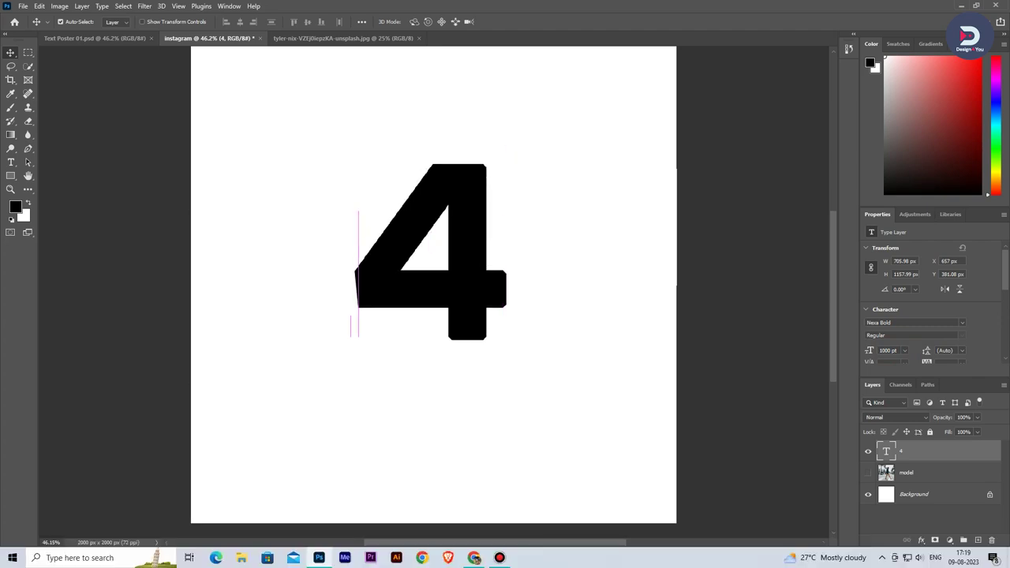
key(ctrl)
key(ctrl+t)
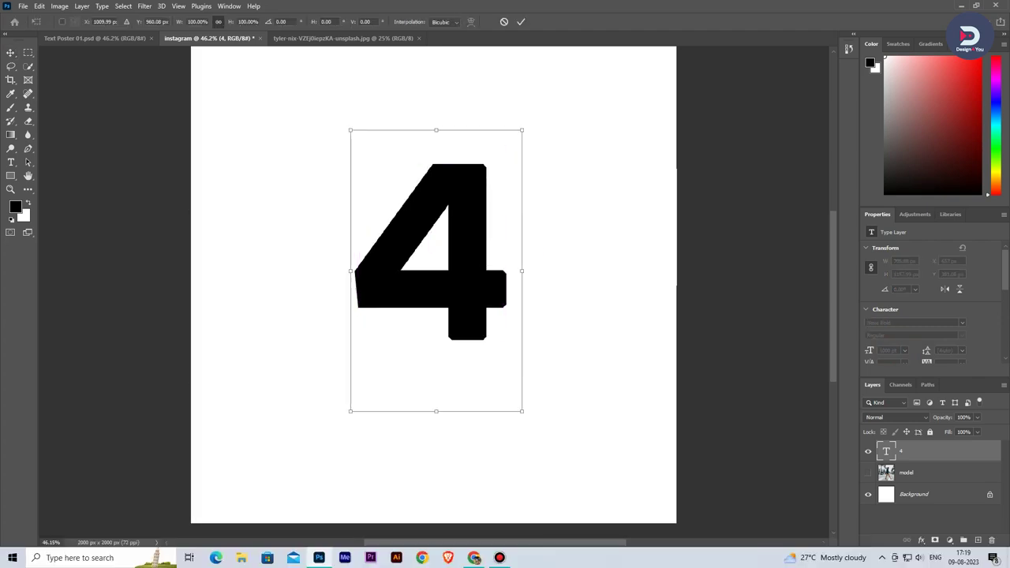
click(522, 412)
mouse_move(522, 411)
mouse_down()
mouse_move(573, 497)
mouse_move(564, 479)
mouse_up()
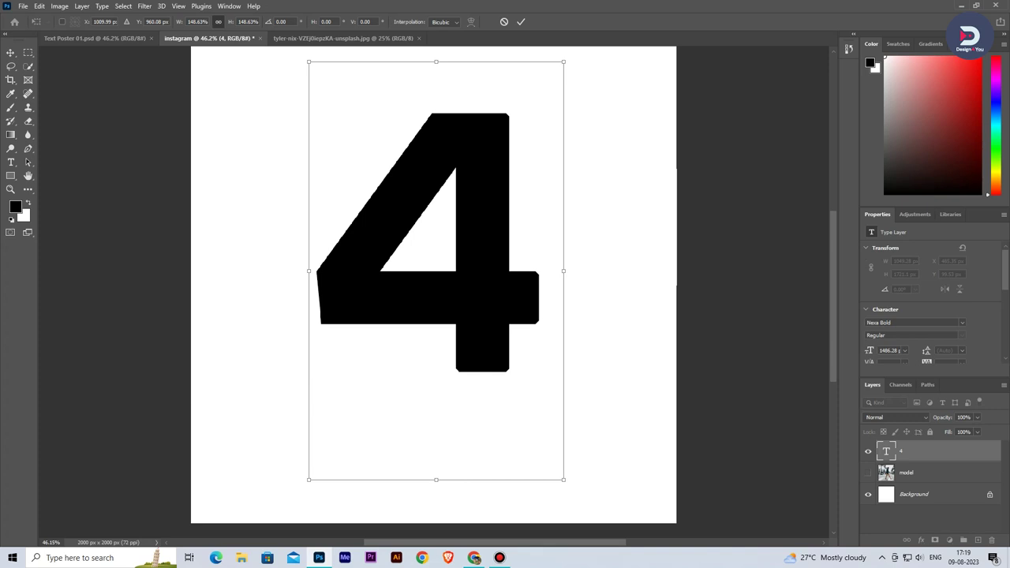
key(Return)
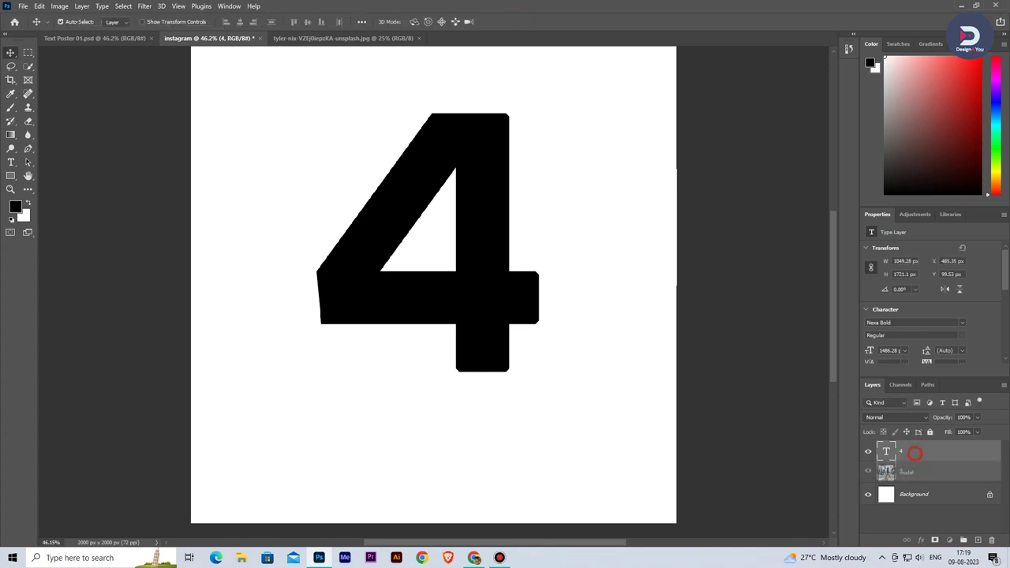
Step: Move the 4 below the visible model photo layer and set the photo to 26% opacity
drag(913, 451, 913, 482)
click(921, 452)
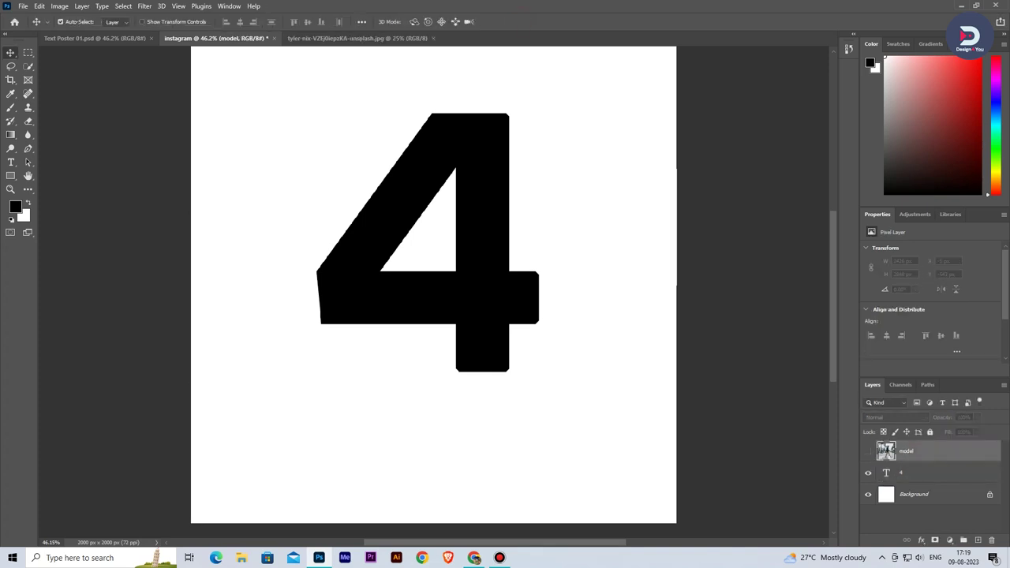
click(868, 451)
click(977, 418)
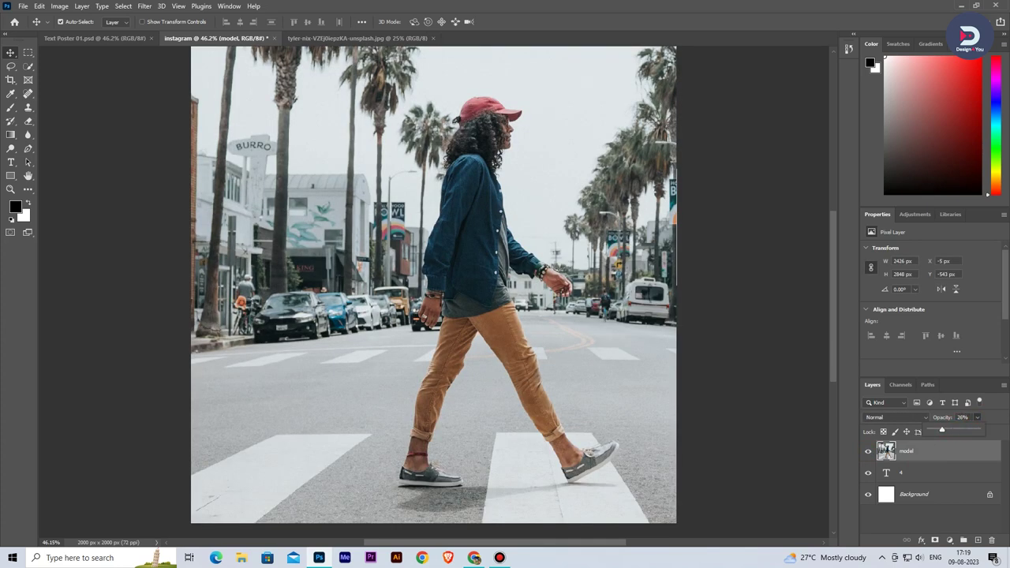
drag(943, 430, 941, 430)
click(598, 379)
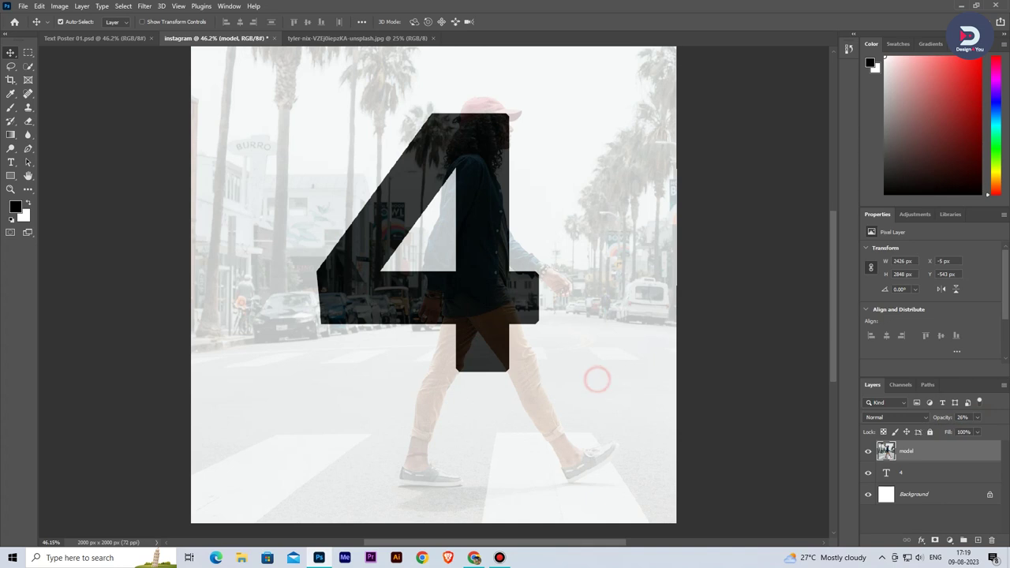
Step: Free-transform the street photo, shrinking it to about 67.51%
key(ctrl+t)
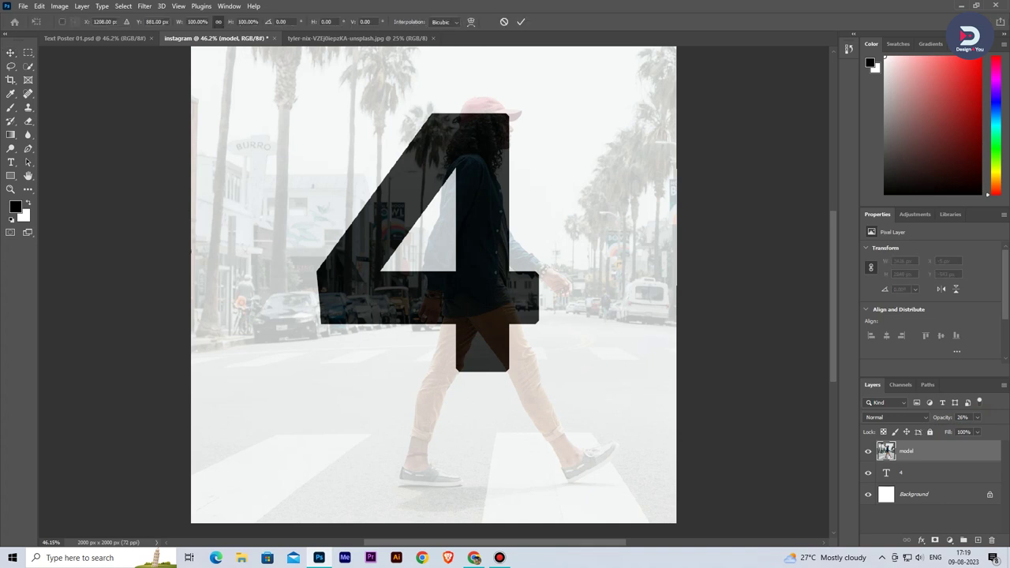
scroll(432, 284, down, 1)
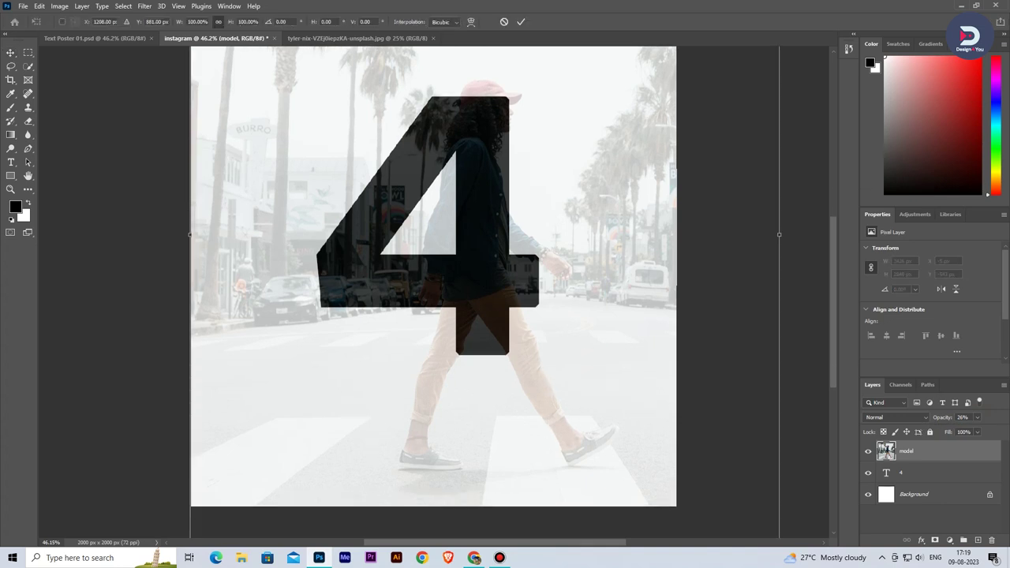
scroll(648, 405, down, 2)
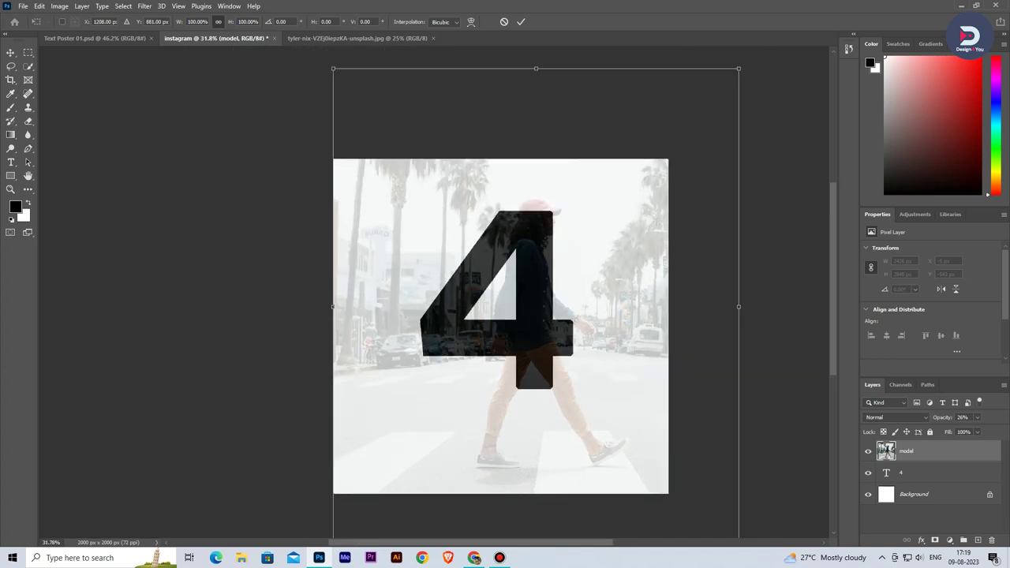
mouse_move(739, 69)
mouse_down()
mouse_move(648, 175)
mouse_move(673, 146)
mouse_up()
Step: Scale the photo to 1758 × 2064 px and shift it so the walker sits over the 4
mouse_move(608, 233)
mouse_down()
mouse_move(625, 182)
mouse_move(641, 187)
mouse_up()
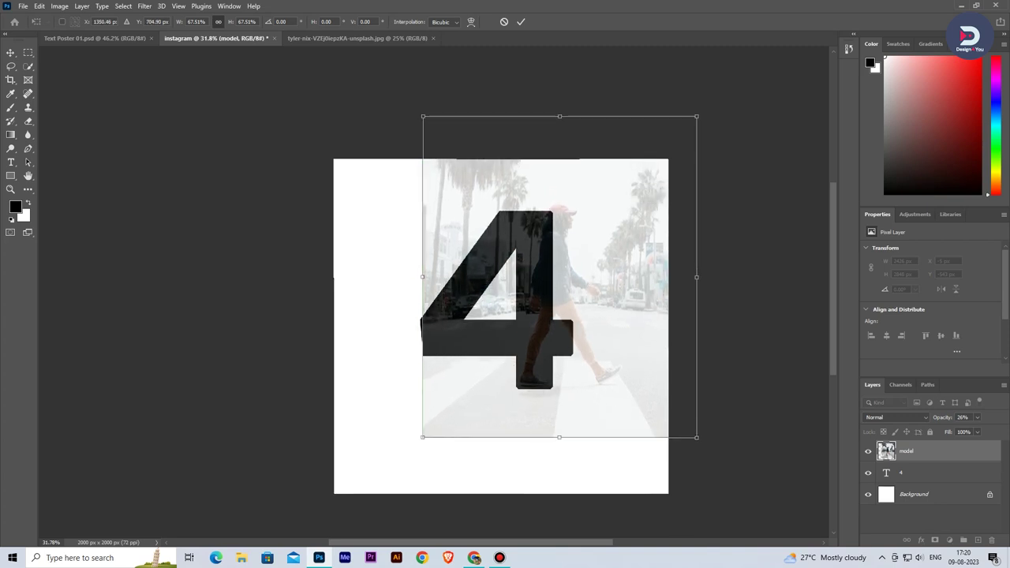
drag(423, 277, 415, 277)
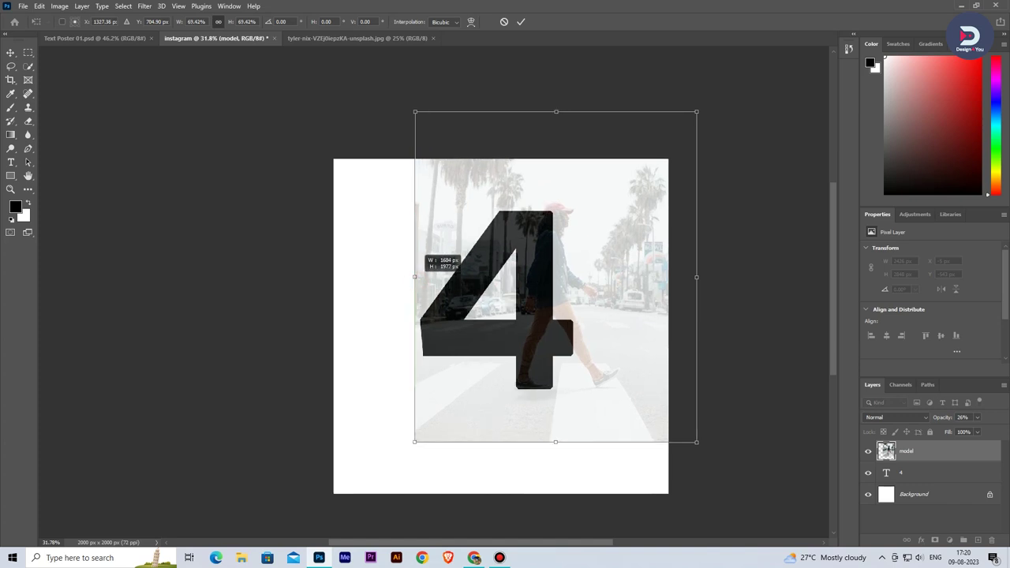
drag(591, 318, 602, 290)
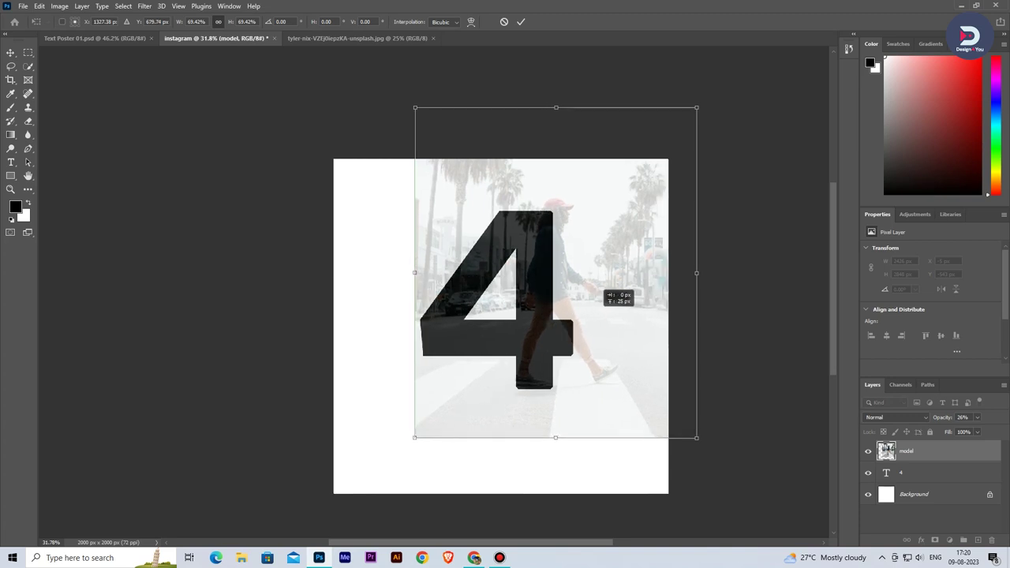
drag(603, 292, 603, 293)
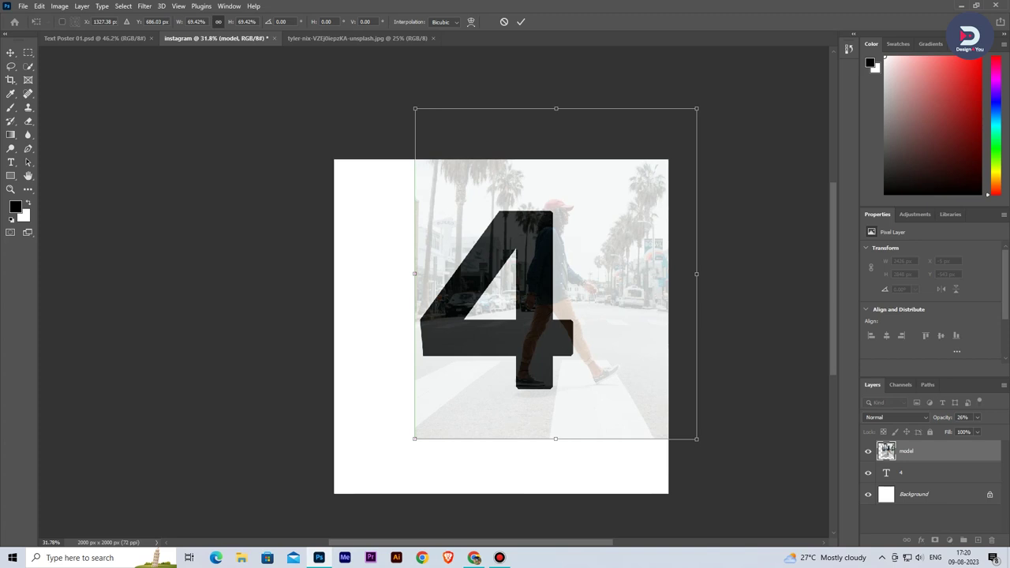
drag(414, 439, 401, 451)
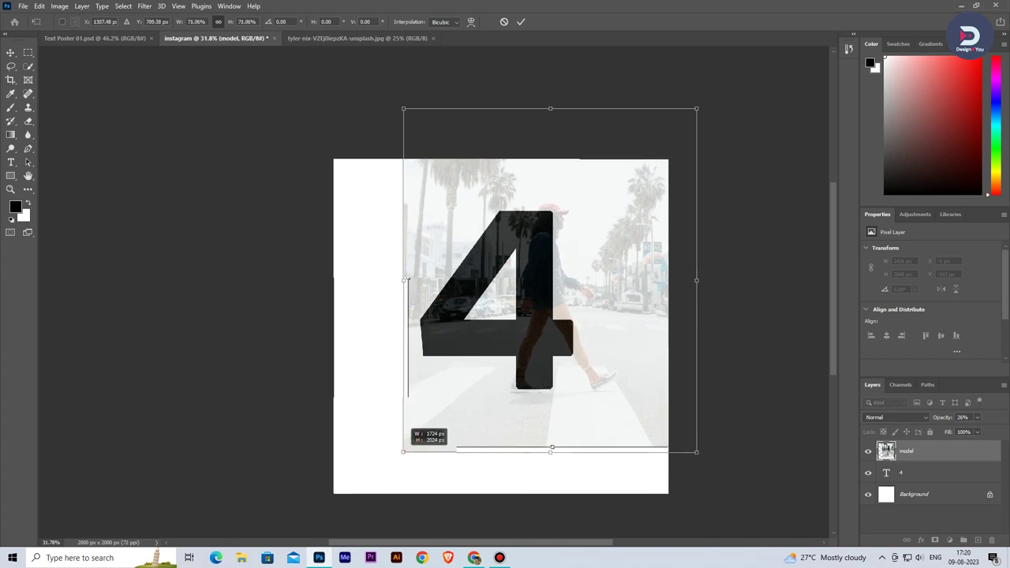
drag(548, 319, 557, 305)
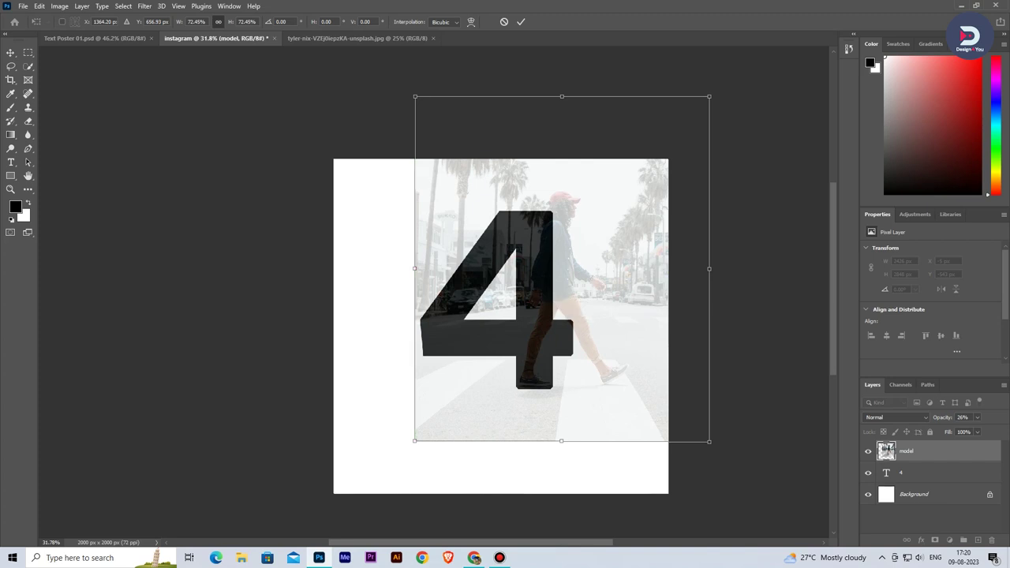
key(Return)
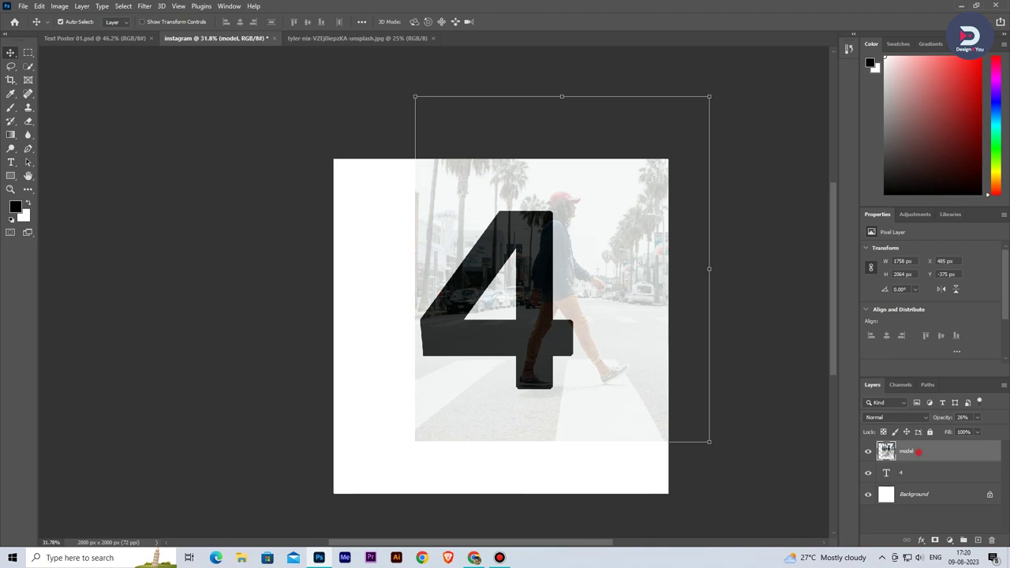
Step: Duplicate the model layer as 'model copy' and set both photo layers to 100% opacity
mouse_move(918, 452)
mouse_down()
mouse_move(918, 536)
mouse_move(963, 540)
mouse_up()
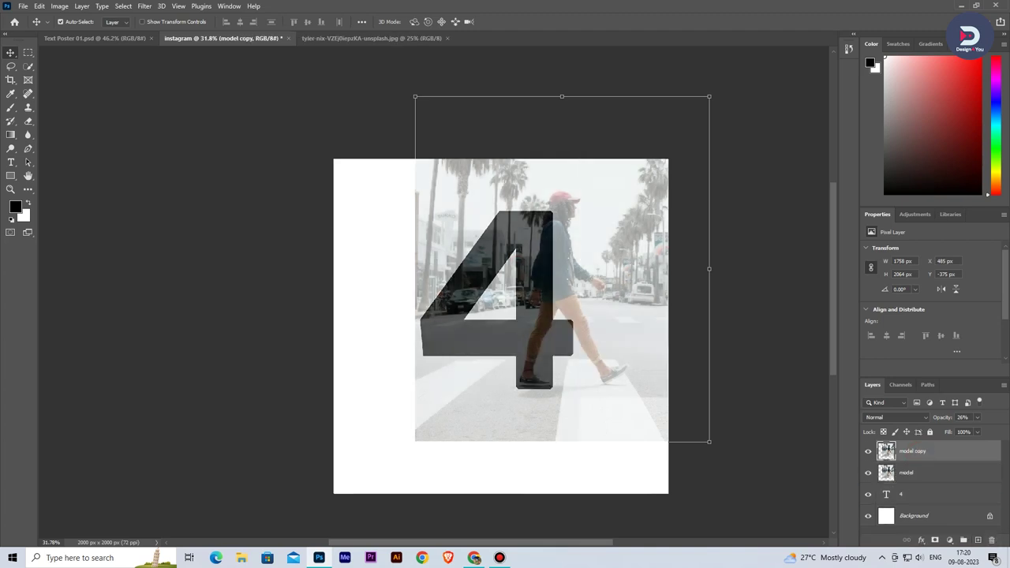
shift+click(938, 473)
click(978, 417)
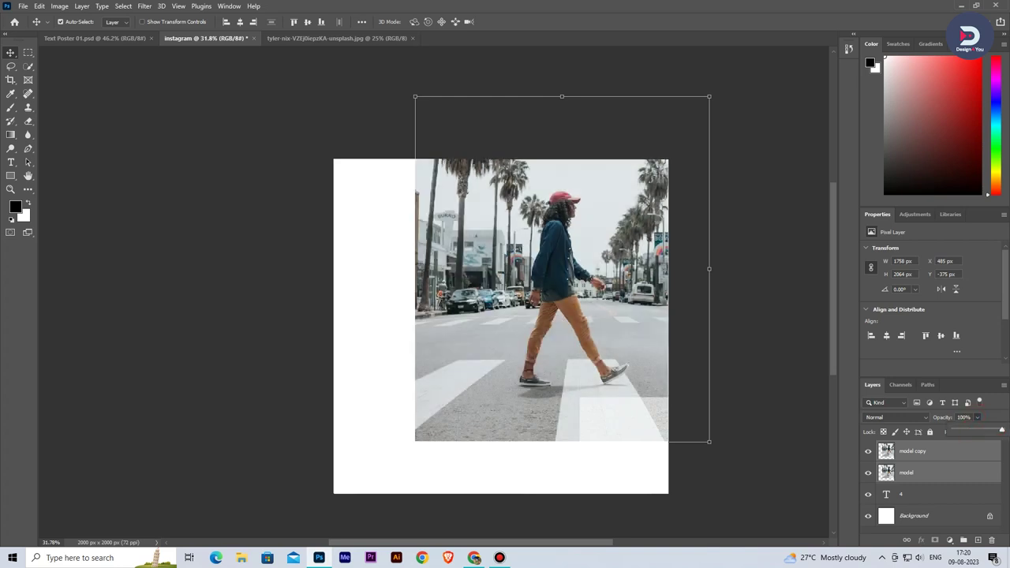
key(Return)
click(931, 474)
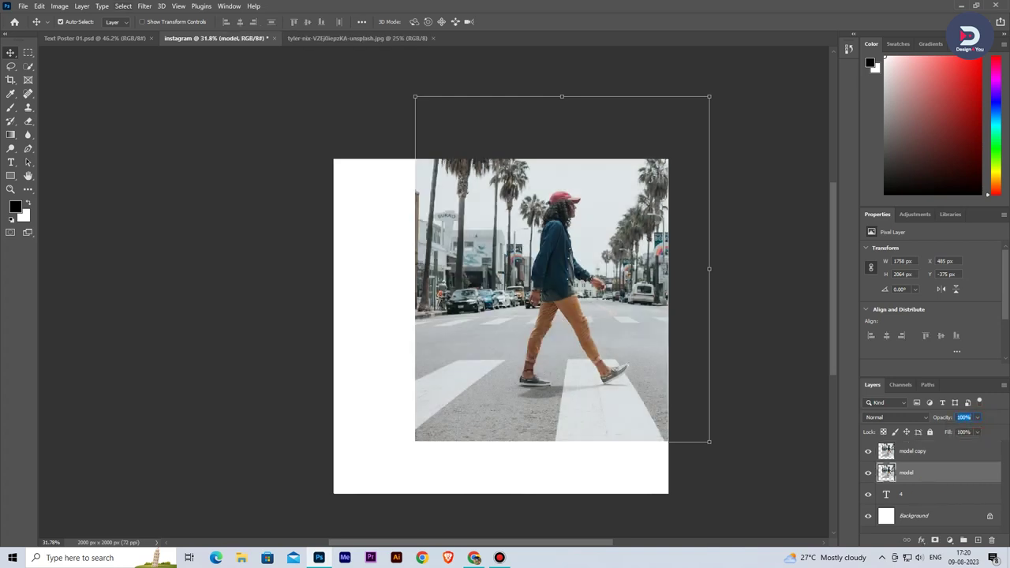
click(123, 5)
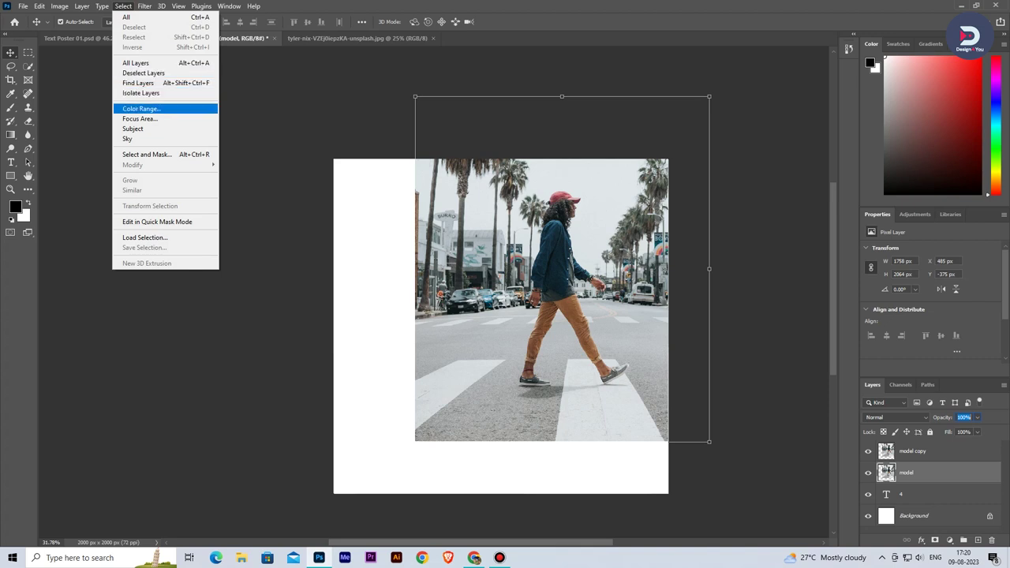
Step: Select the walking man with Select > Subject and set the selection brush to about 65 px
click(132, 129)
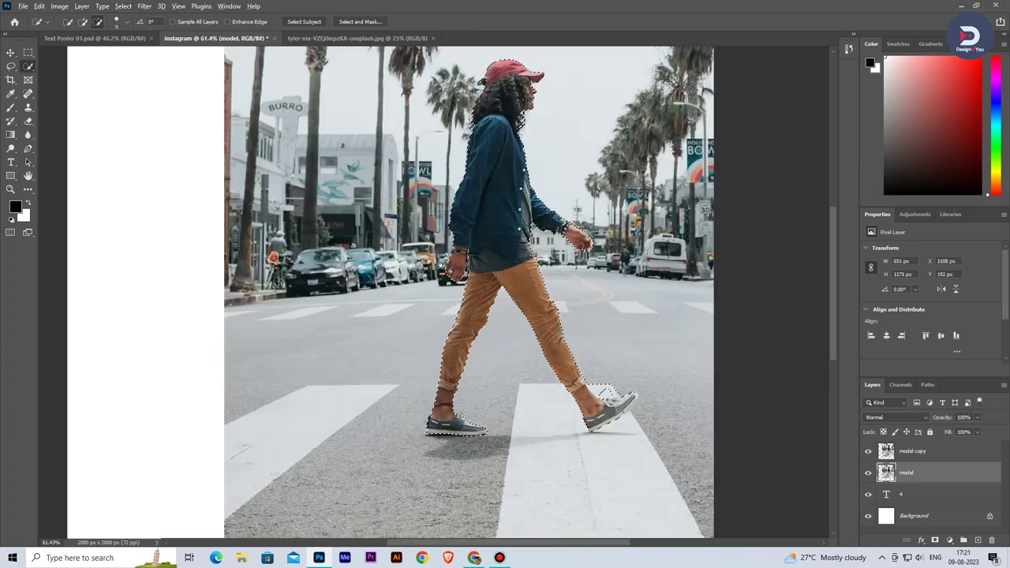
scroll(607, 399, up, 1)
scroll(606, 401, up, 1)
scroll(604, 403, up, 1)
scroll(603, 405, up, 1)
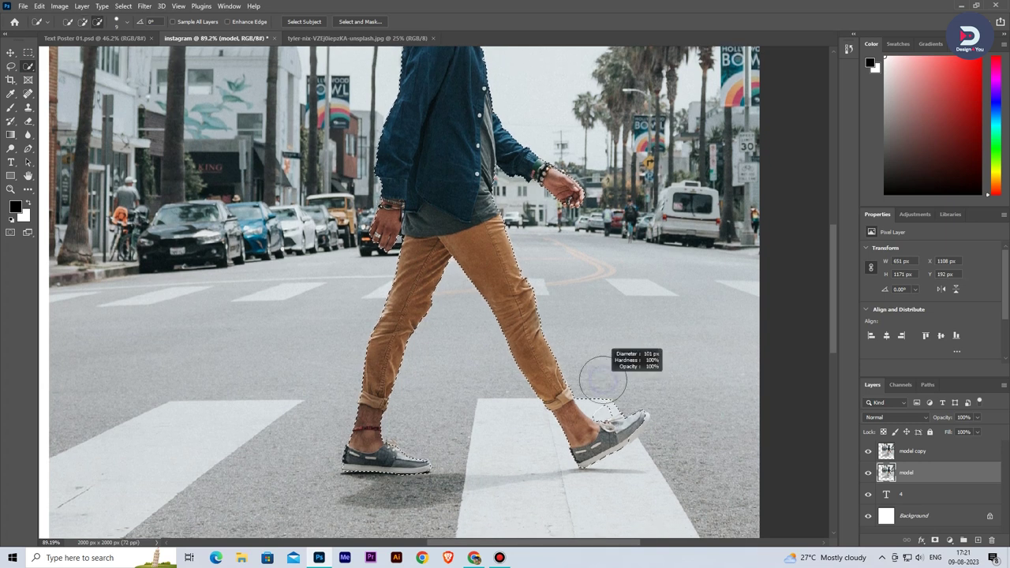
drag(603, 381, 603, 380)
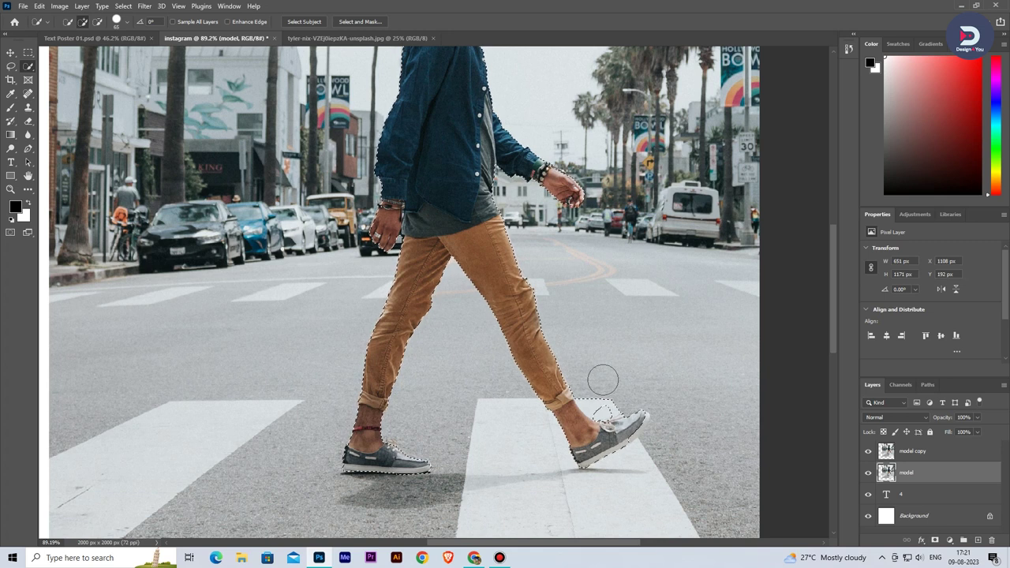
Step: Refine the selection around the man's hand, keeping the dark car out
key(alt)
key(alt)
alt+right_click(537, 419)
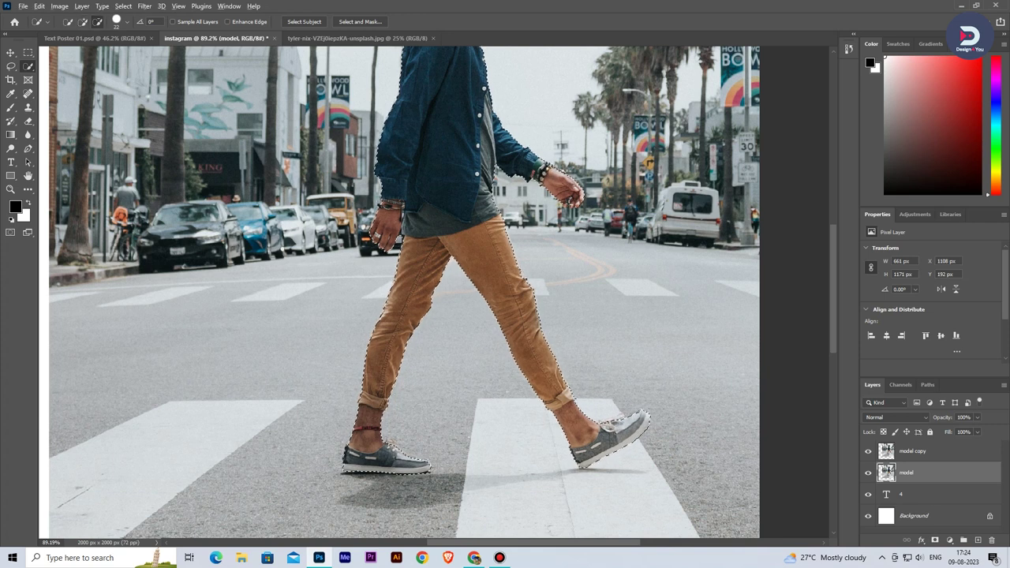
scroll(608, 424, up, 3)
scroll(628, 458, up, 1)
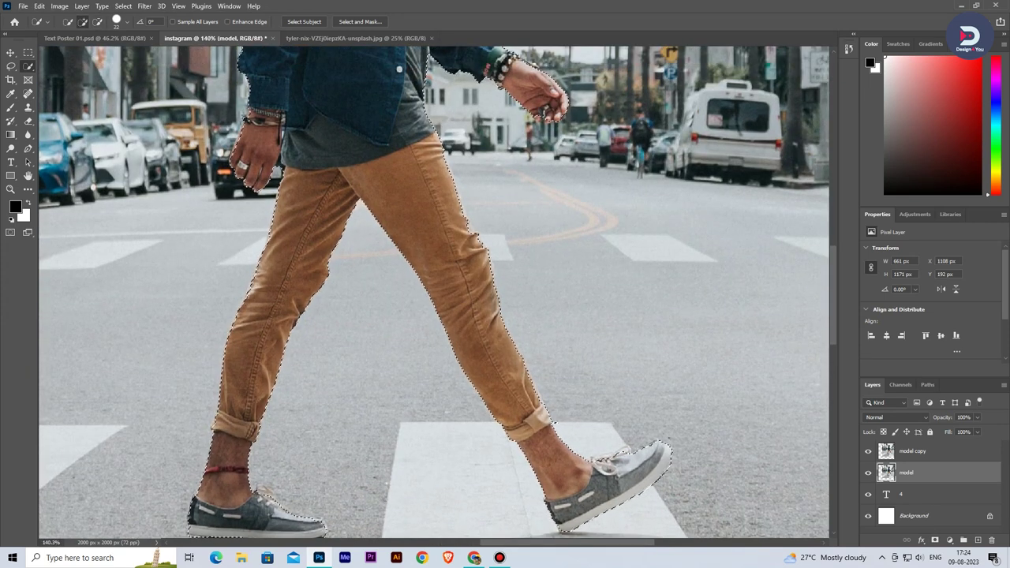
scroll(480, 198, down, 1)
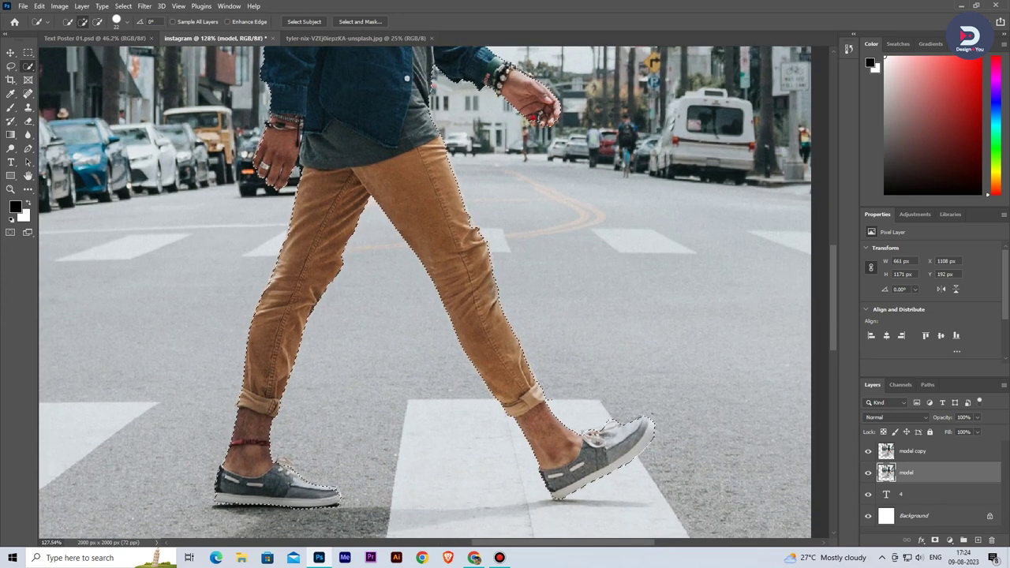
scroll(267, 188, up, 2)
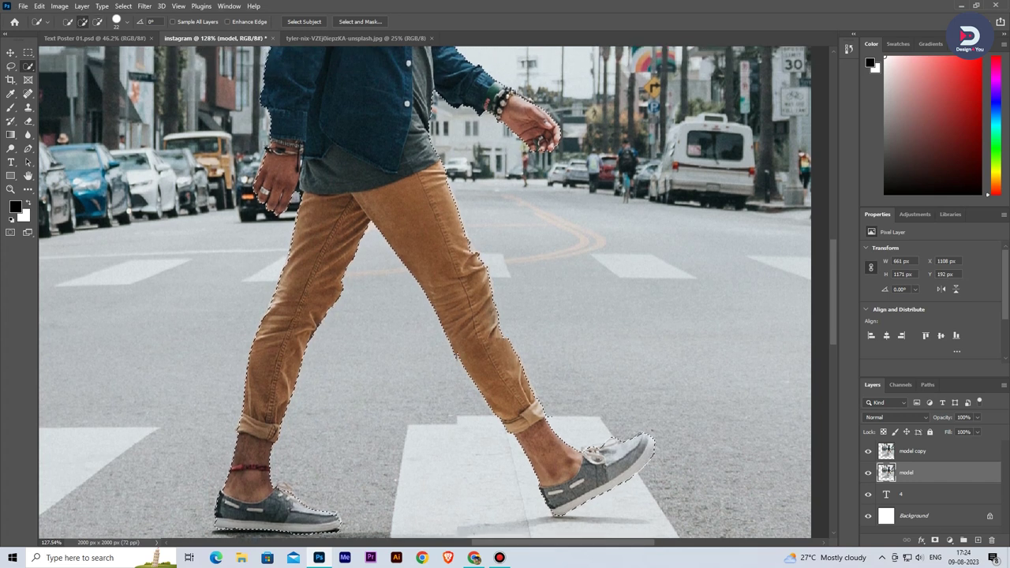
drag(266, 189, 249, 177)
key(ctrl+z)
Step: Add the left shoe's toe with a 6 px brush and clip the lower photo into the 4
drag(230, 233, 231, 232)
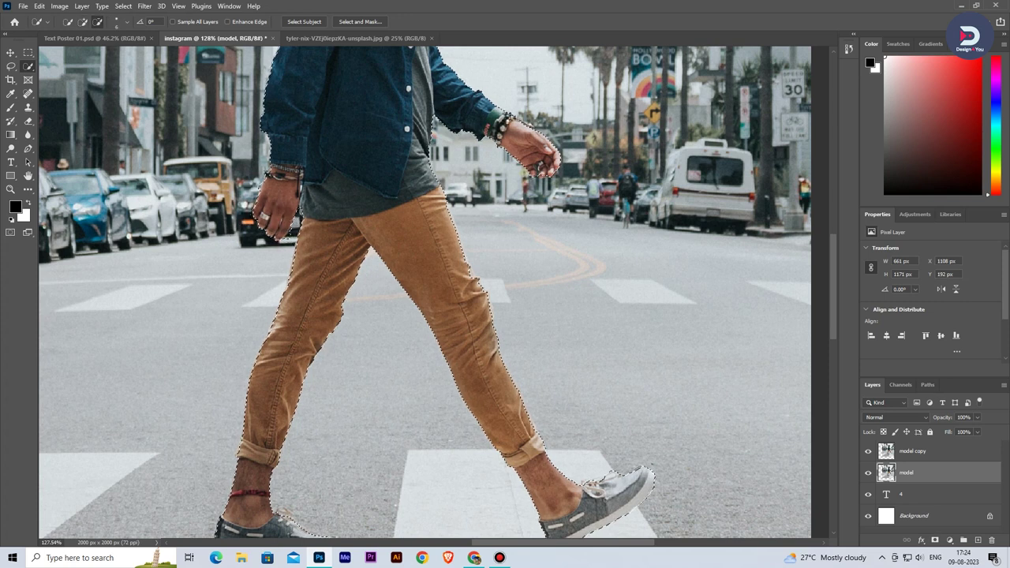
scroll(425, 292, down, 1)
scroll(425, 292, down, 1)
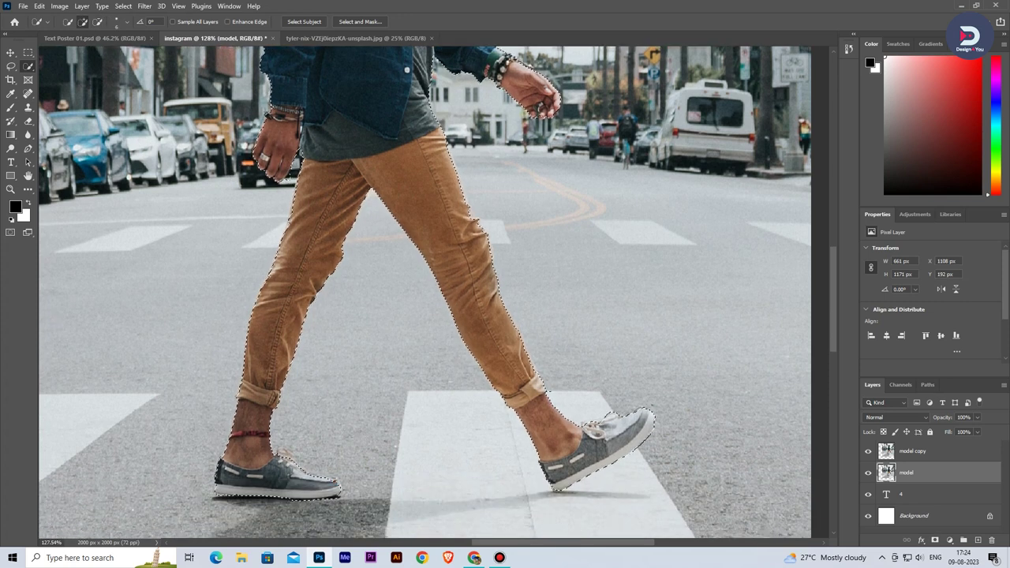
click(342, 483)
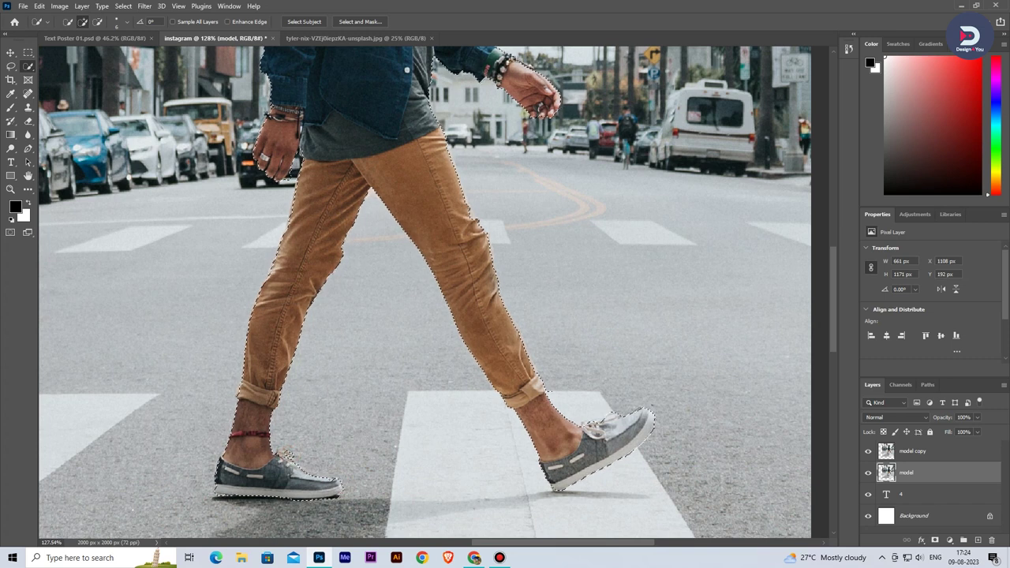
scroll(312, 478, down, 3)
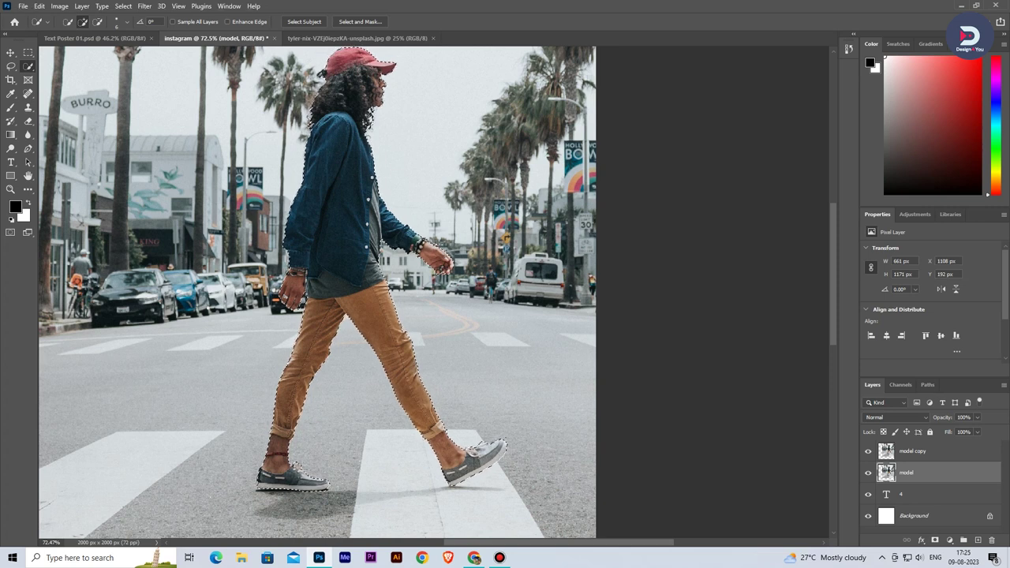
drag(887, 473, 895, 473)
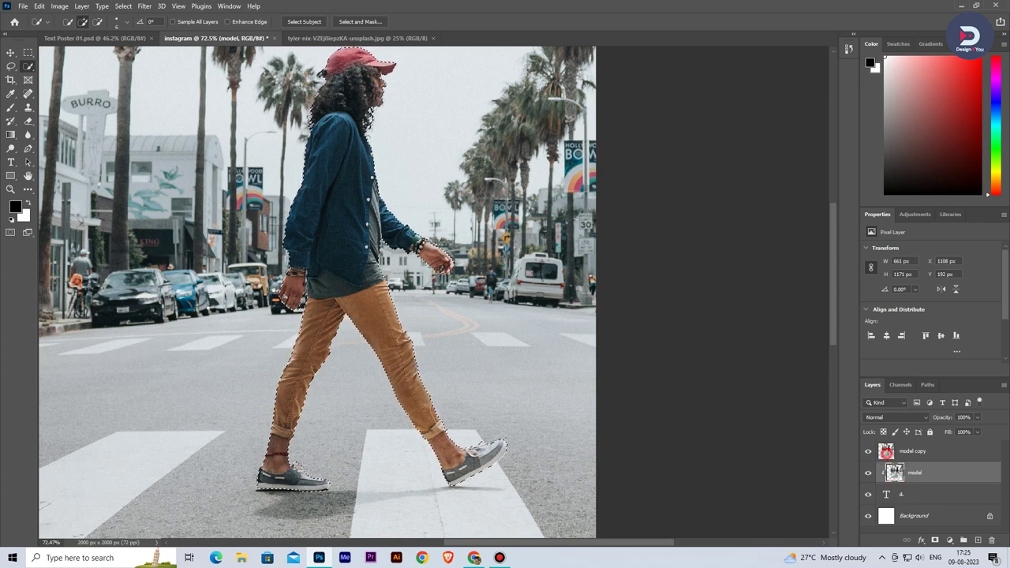
click(887, 450)
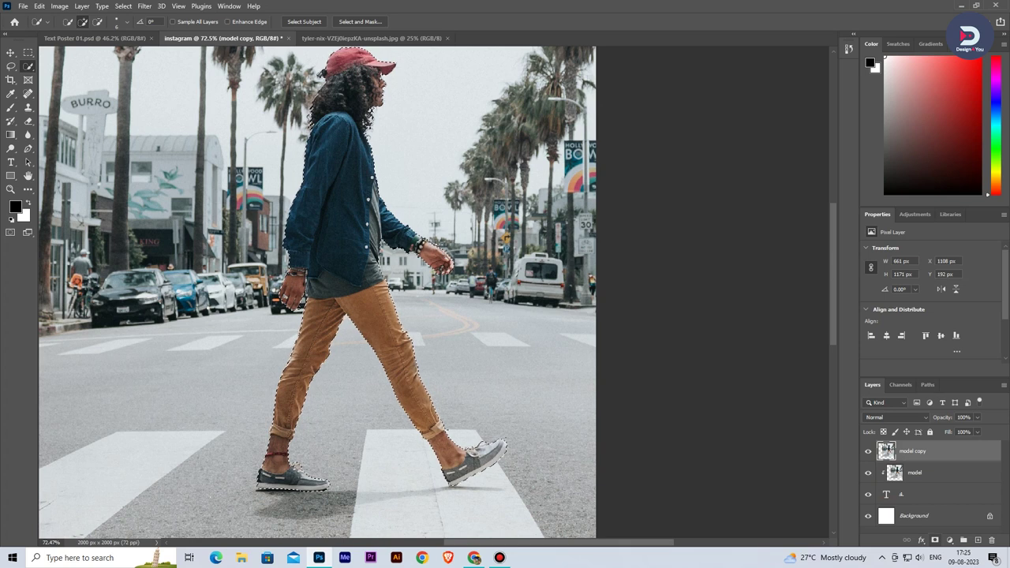
click(935, 540)
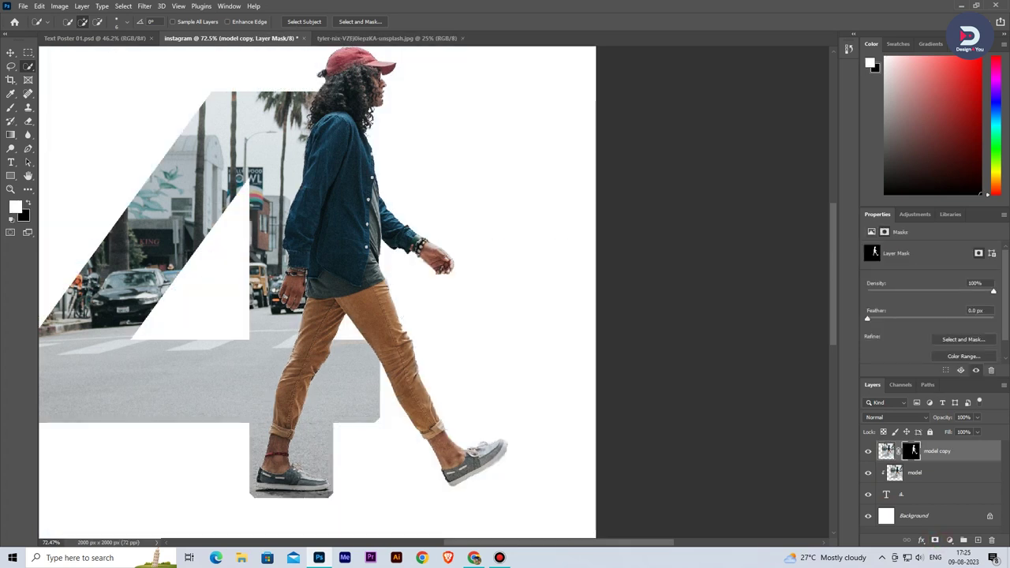
scroll(379, 243, down, 1)
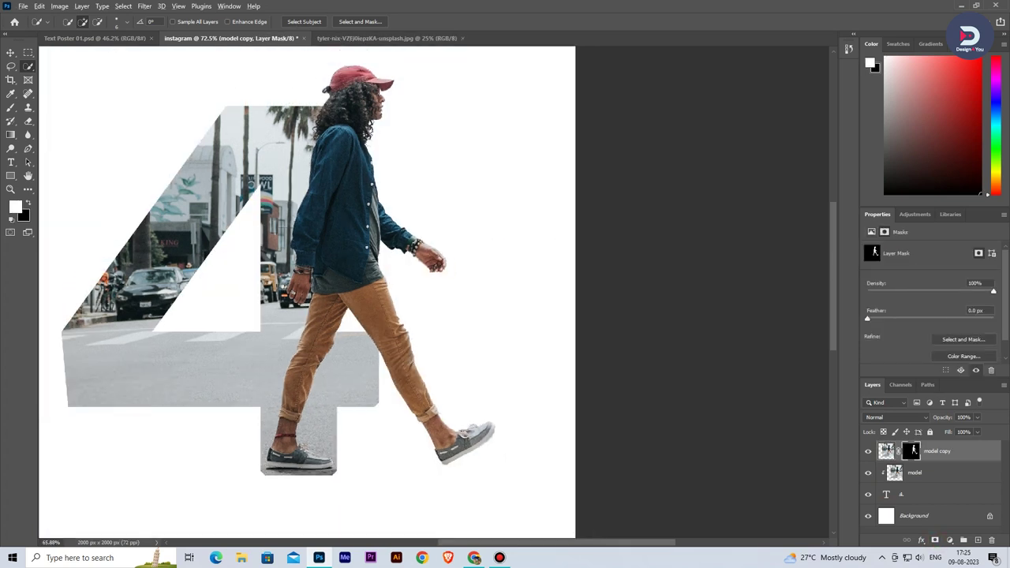
scroll(380, 242, down, 1)
scroll(380, 242, down, 1)
scroll(380, 242, down, 1)
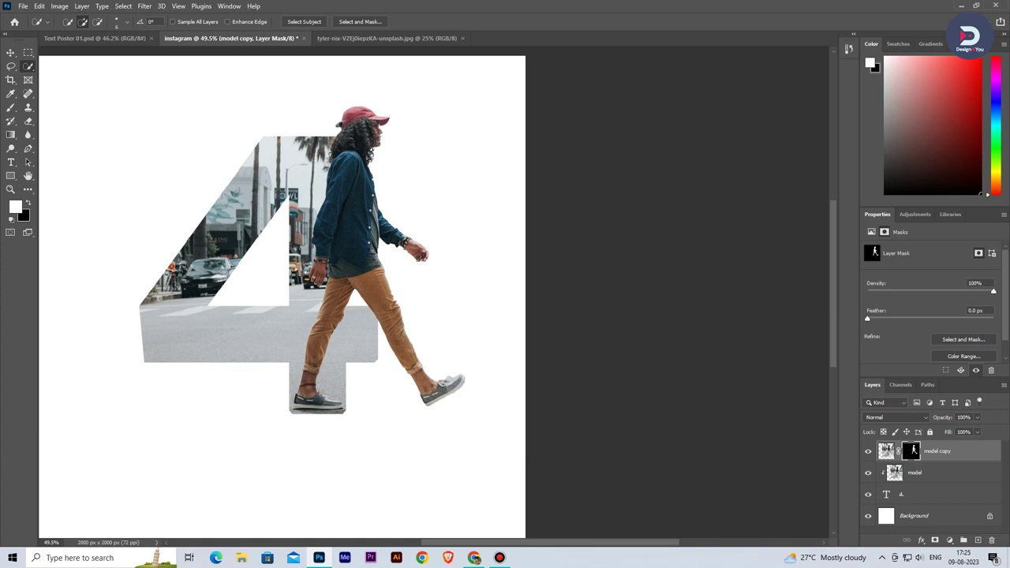
scroll(282, 297, up, 1)
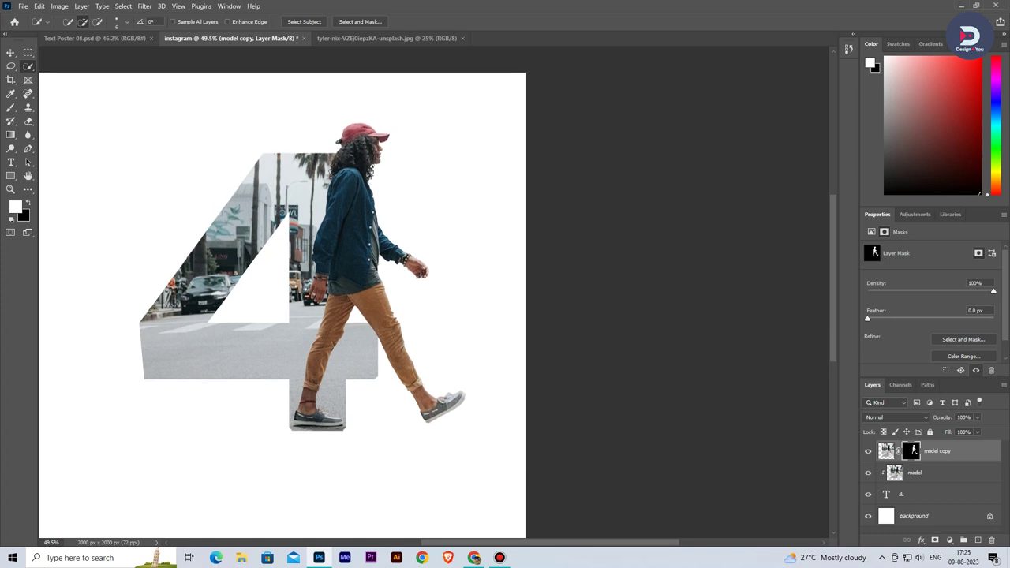
scroll(339, 125, up, 1)
scroll(339, 124, up, 1)
scroll(340, 124, up, 1)
scroll(339, 125, up, 1)
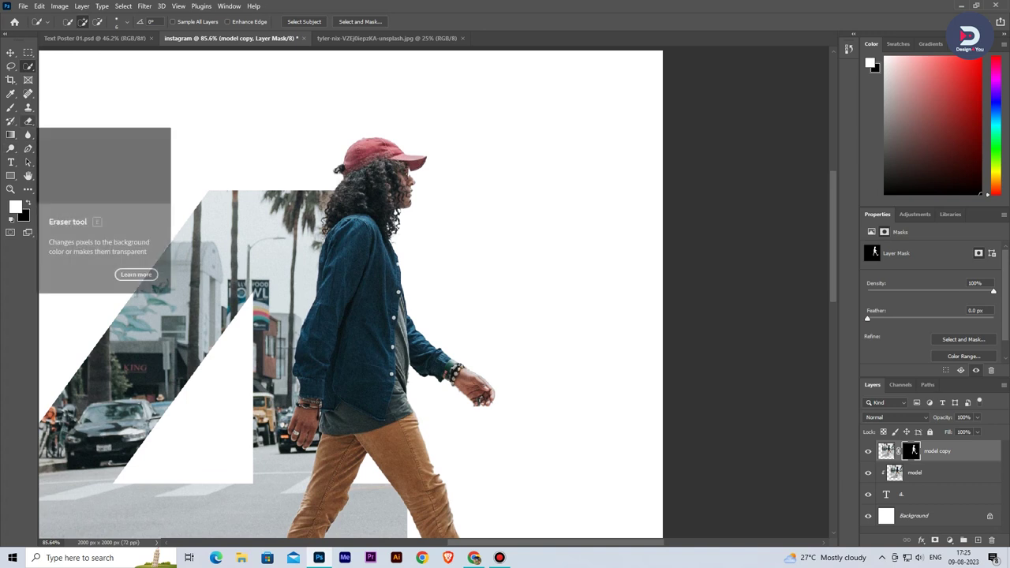
Step: Set up a soft brush and paint black on the model copy mask beside the face
click(10, 107)
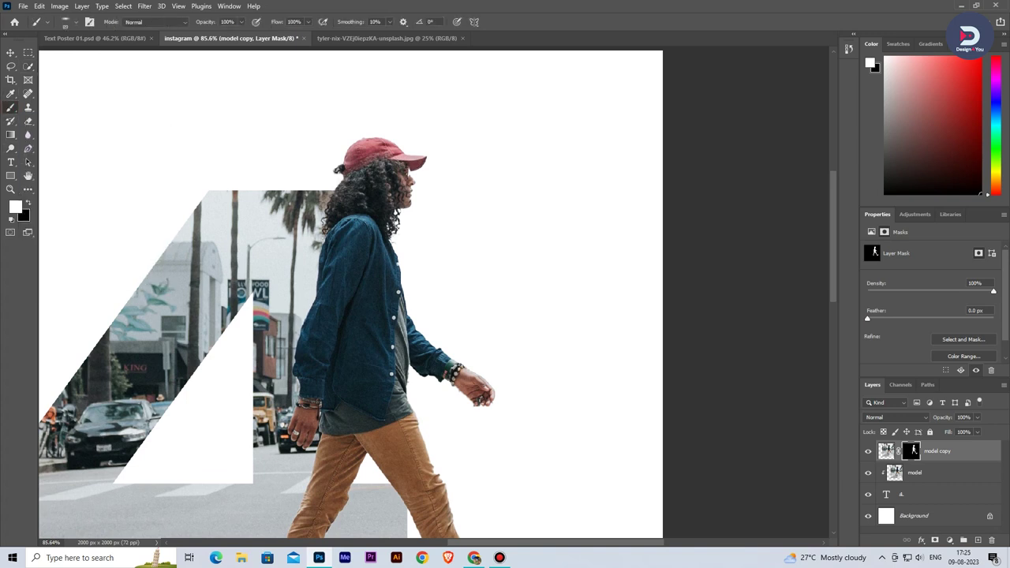
click(65, 23)
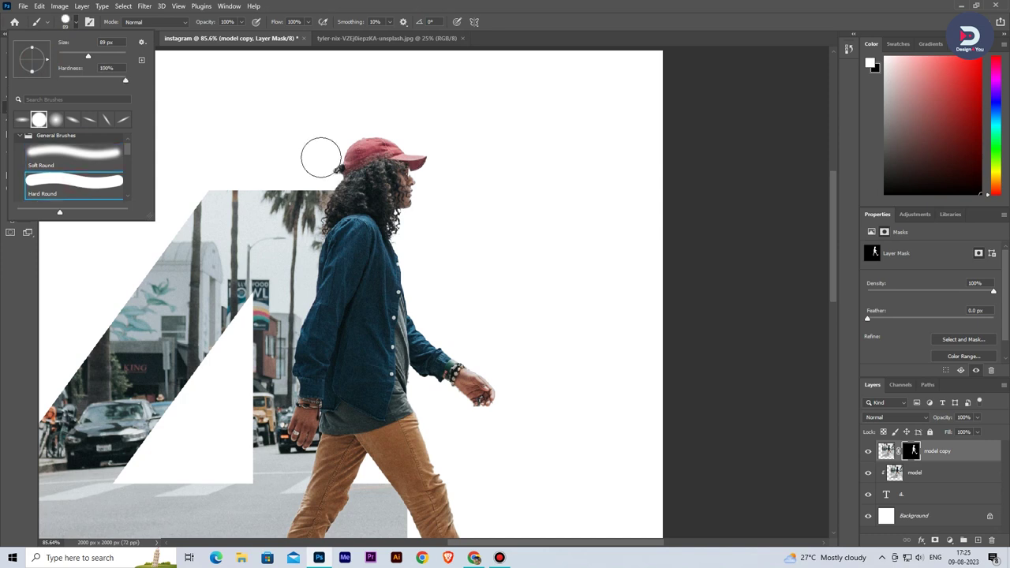
click(512, 215)
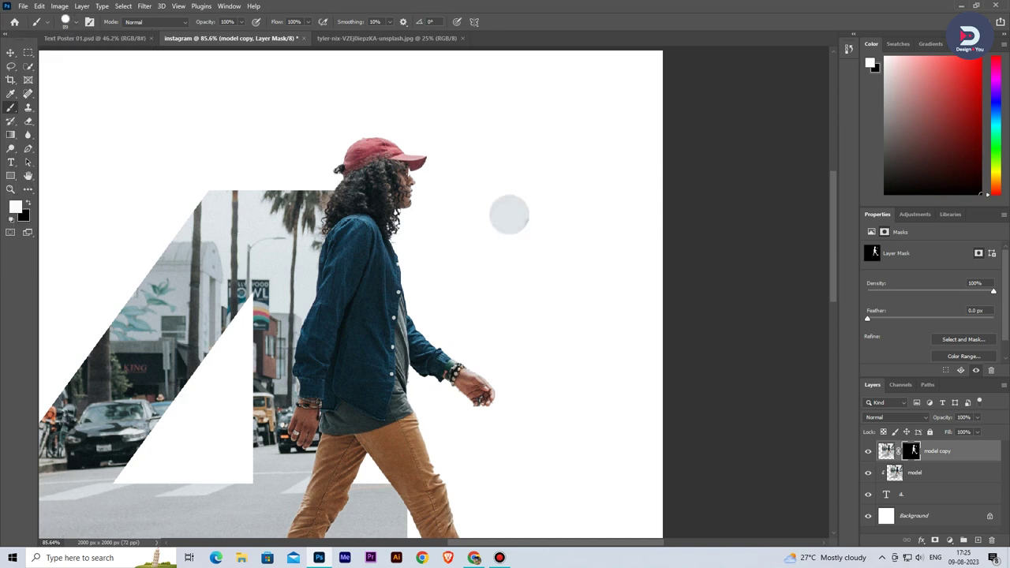
key(x)
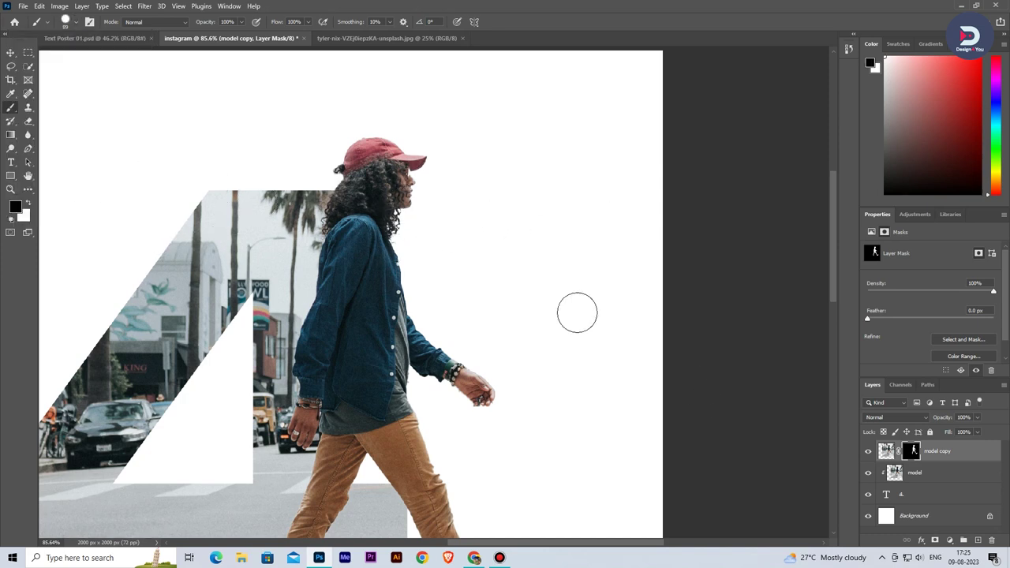
click(405, 176)
key(x)
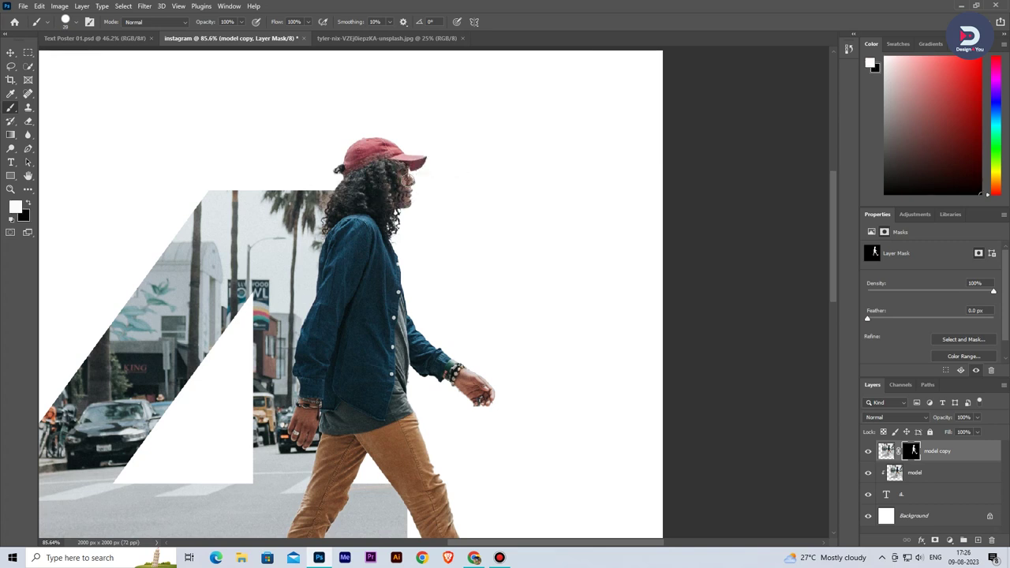
Step: Paint white on the mask to restore the area beside the cap brim and face
scroll(408, 175, up, 2)
scroll(408, 190, up, 2)
scroll(407, 205, up, 1)
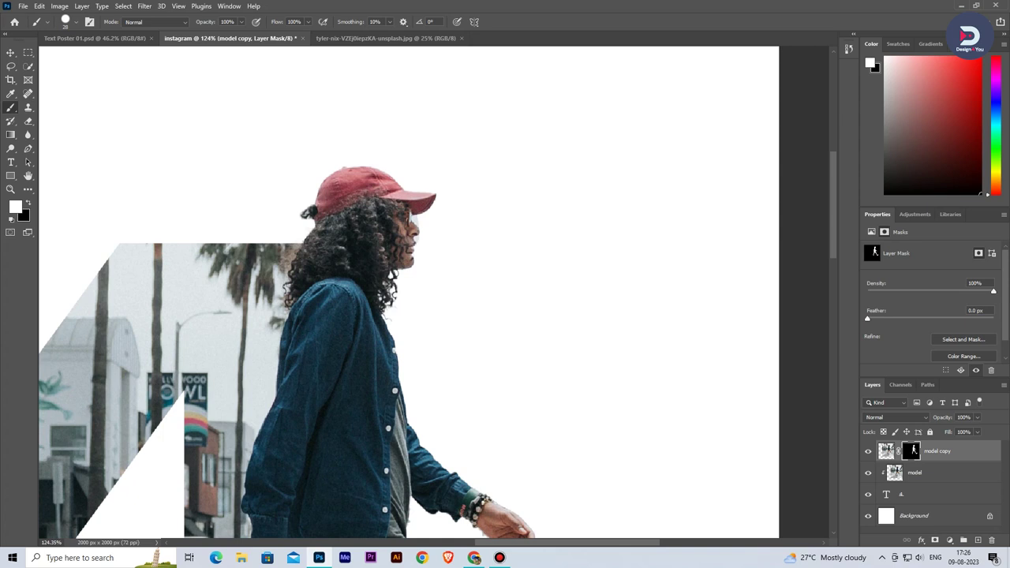
drag(418, 213, 443, 208)
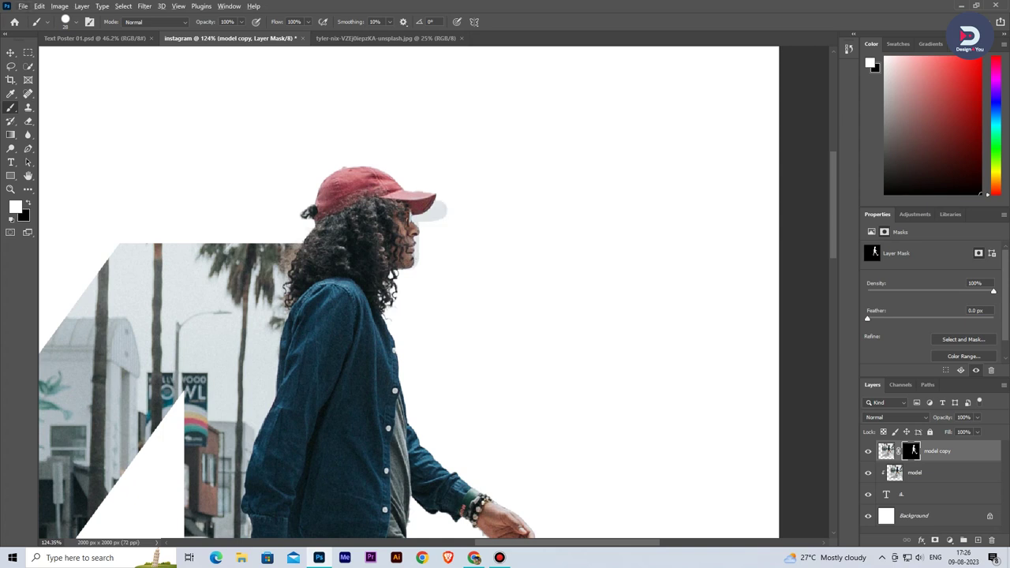
key(x)
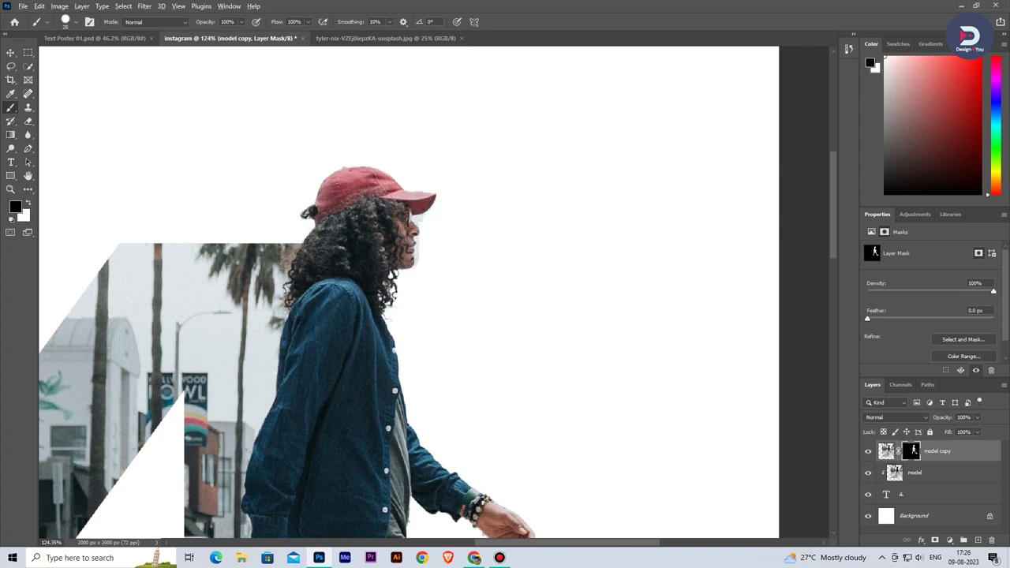
scroll(435, 232, up, 1)
scroll(434, 232, up, 1)
scroll(434, 232, up, 1)
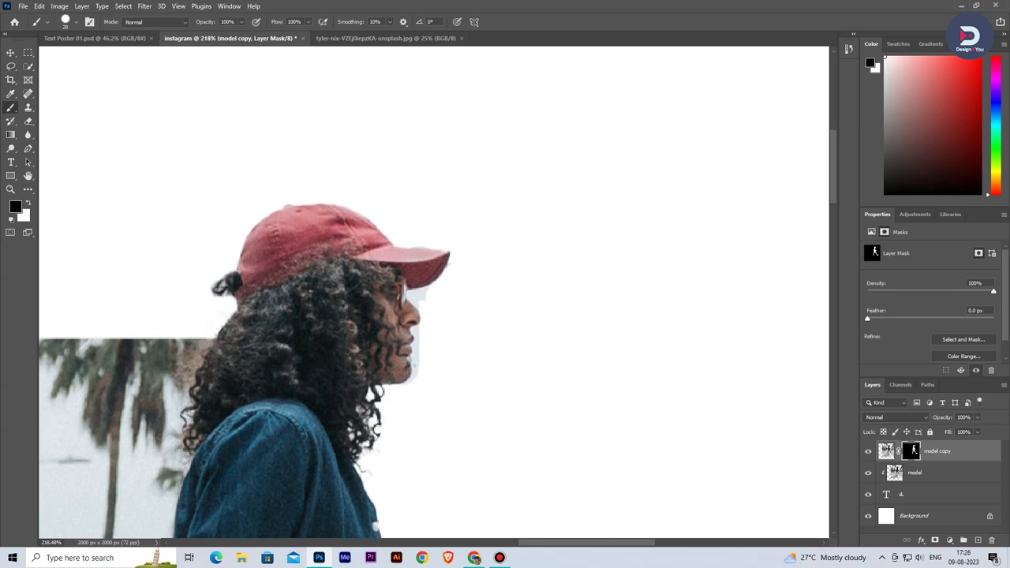
Step: Resize the brush and finish clearing the background fringe near the cap brim
alt+right_click(459, 304)
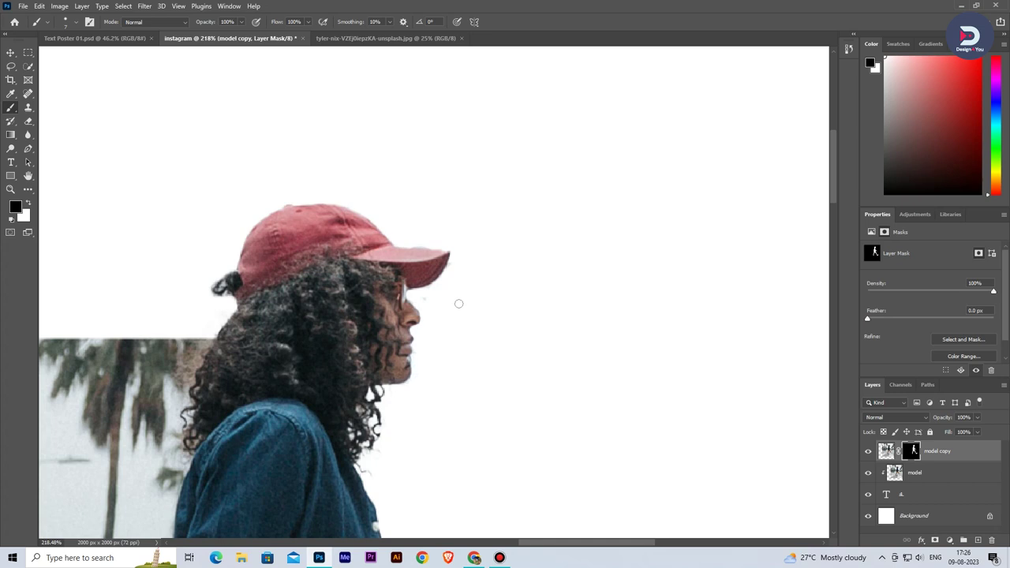
scroll(458, 303, down, 2)
scroll(459, 303, down, 2)
scroll(459, 303, down, 2)
scroll(458, 303, down, 2)
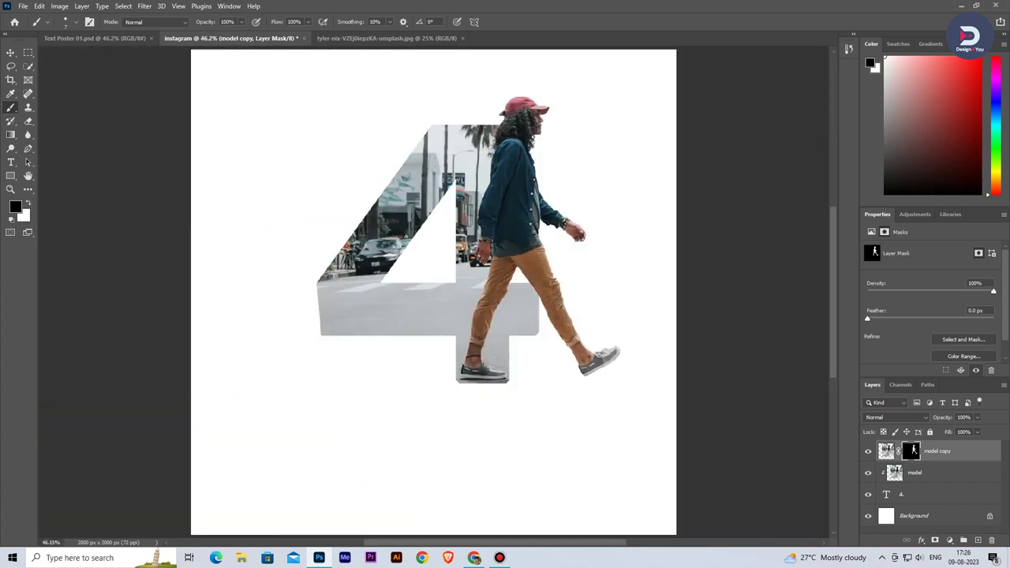
key(v)
click(932, 494)
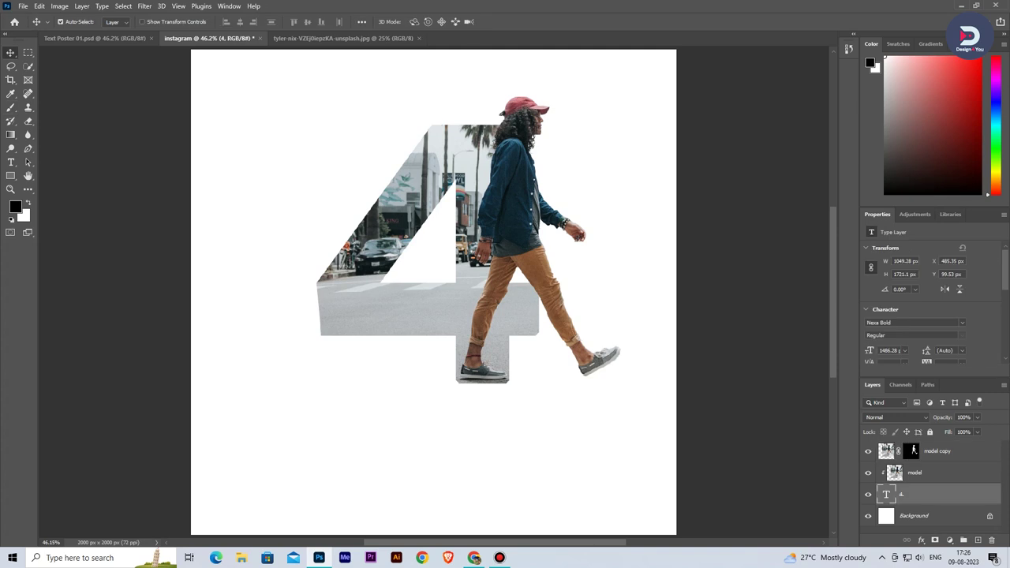
Step: On a new layer below the 4, dab a flattened 90 px Soft Round shadow under the forward shoe
ctrl+click(977, 540)
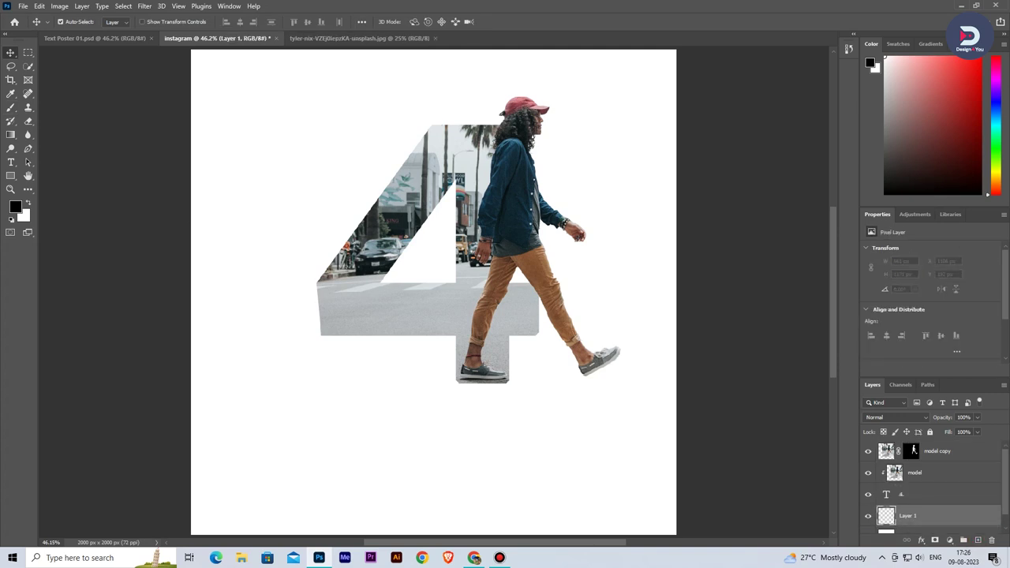
click(11, 107)
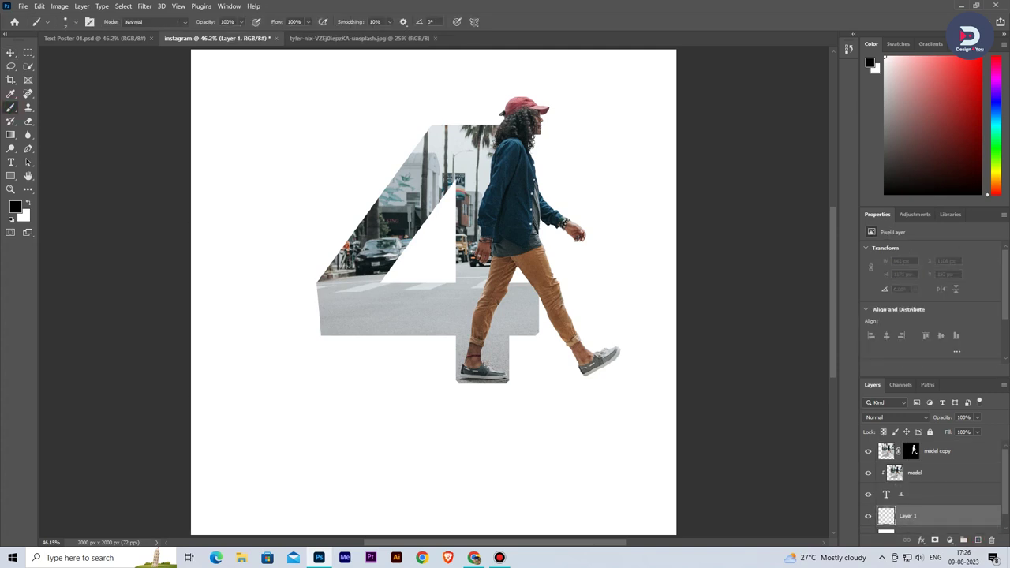
click(76, 21)
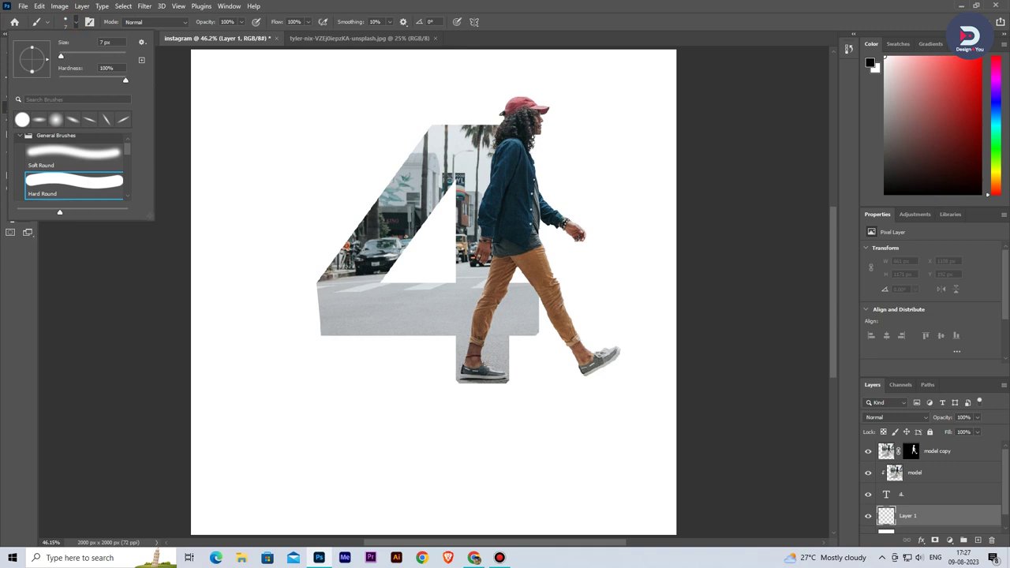
text(0)
click(72, 153)
drag(31, 70, 31, 65)
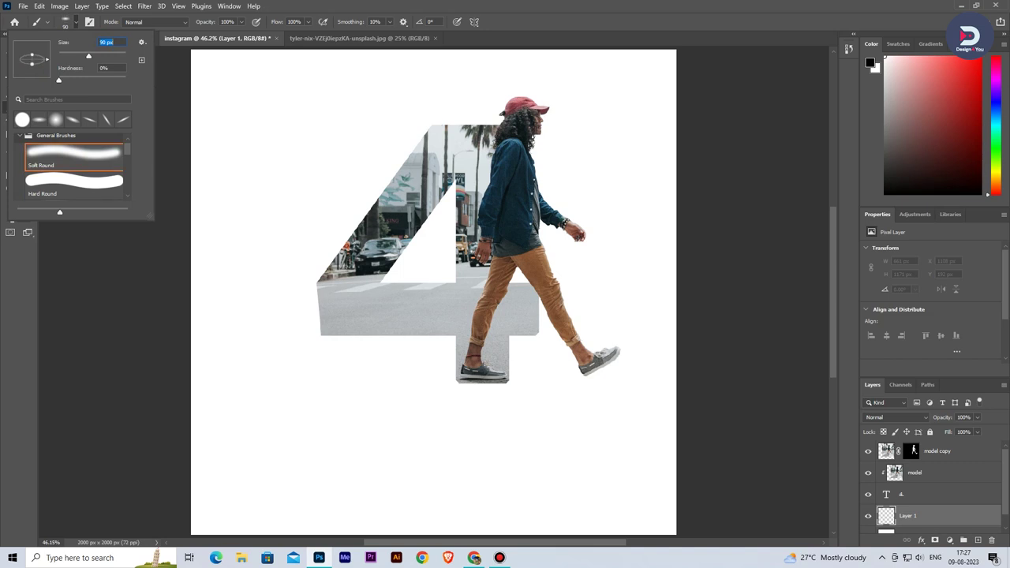
click(586, 380)
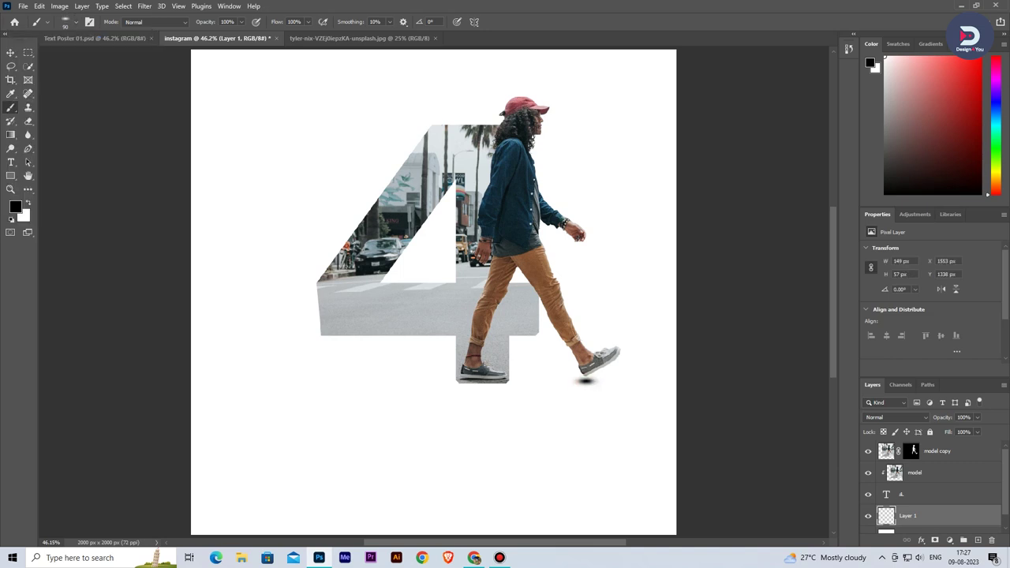
key(v)
click(977, 418)
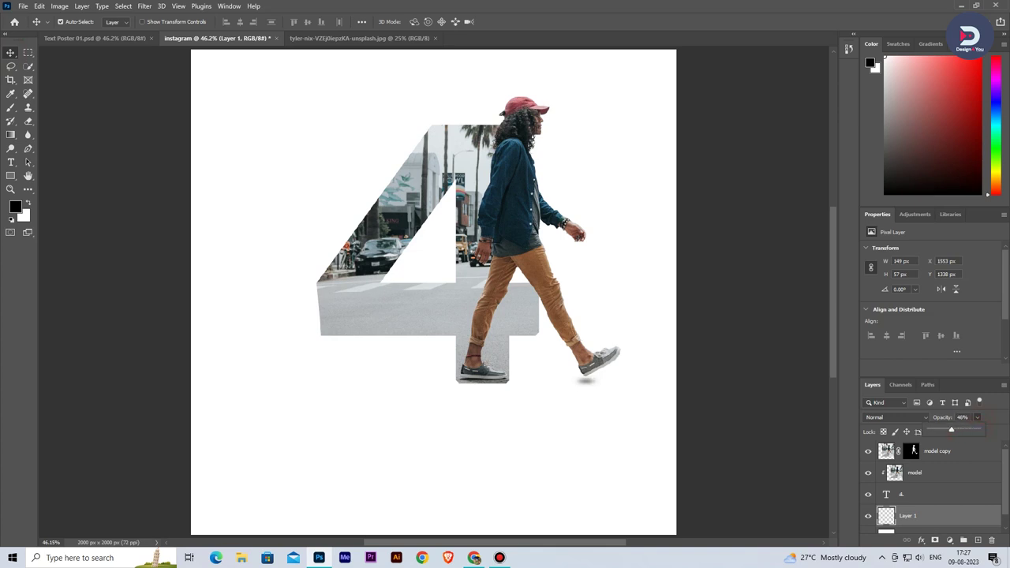
Step: Set the shadow to 46% opacity, scale it to about 128%, and position it beneath the shoe
key(Return)
key(ctrl+t)
drag(605, 388, 610, 372)
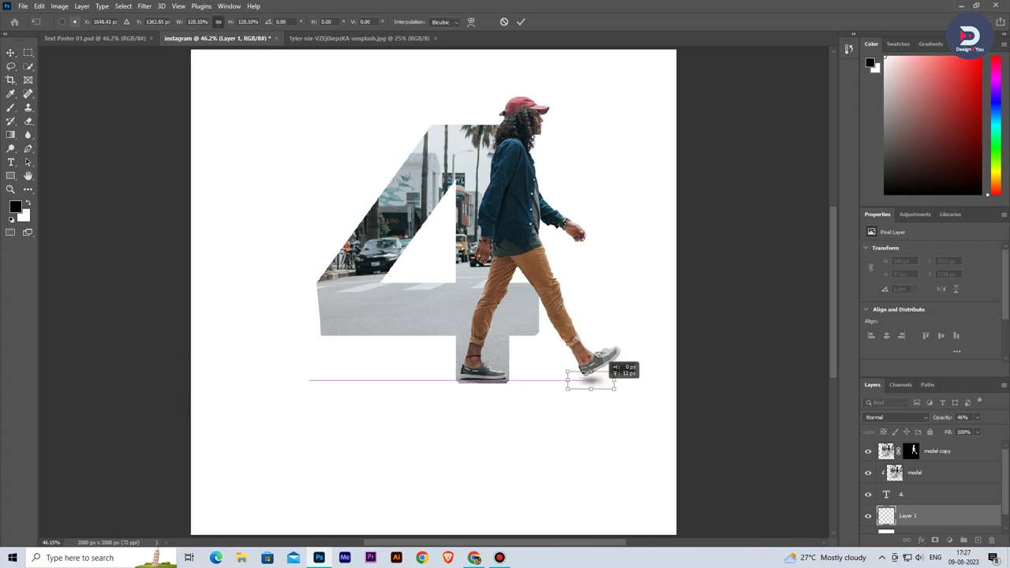
drag(604, 361, 604, 362)
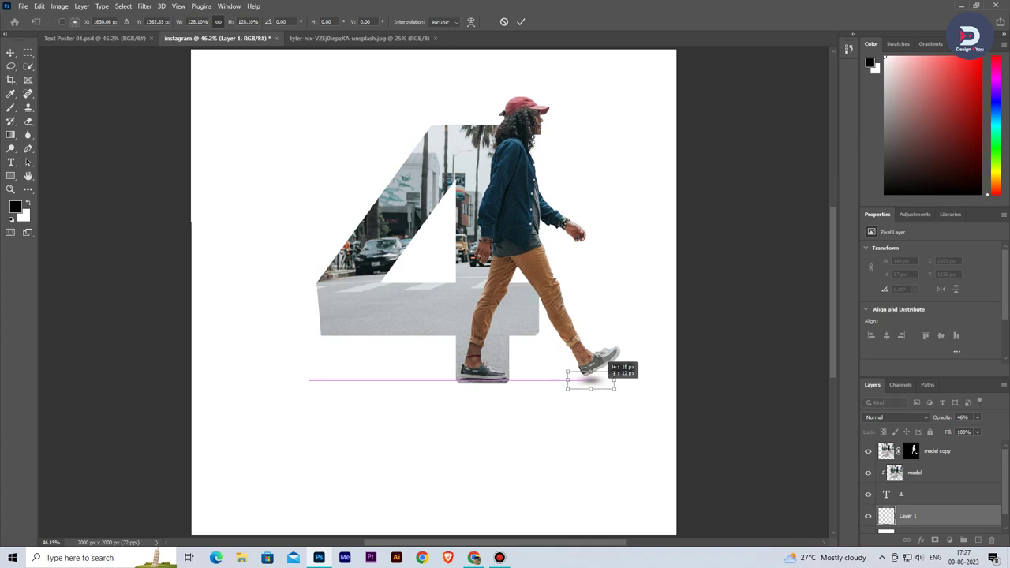
mouse_move(588, 380)
mouse_down()
mouse_move(617, 382)
mouse_move(589, 382)
mouse_up()
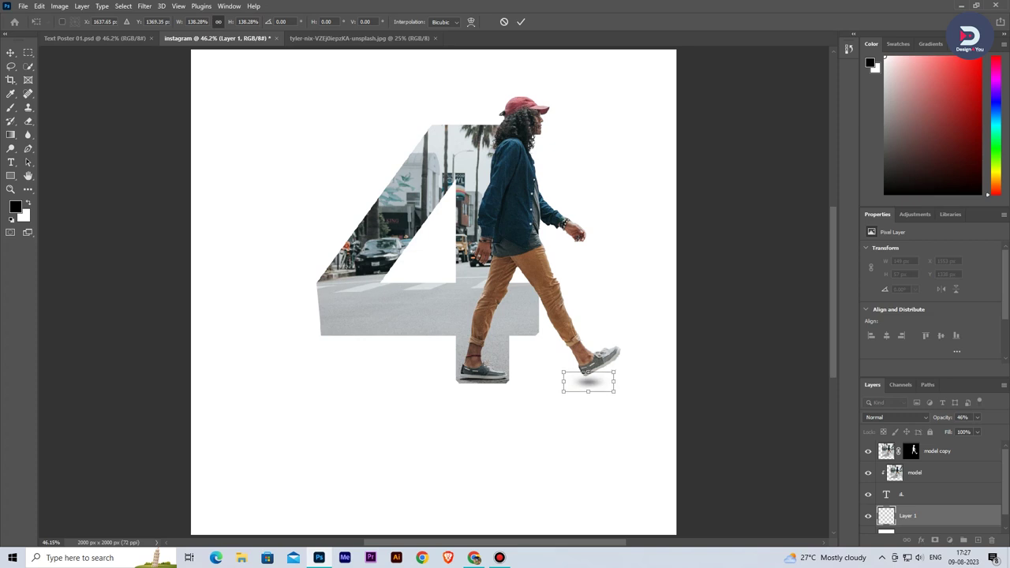
click(521, 21)
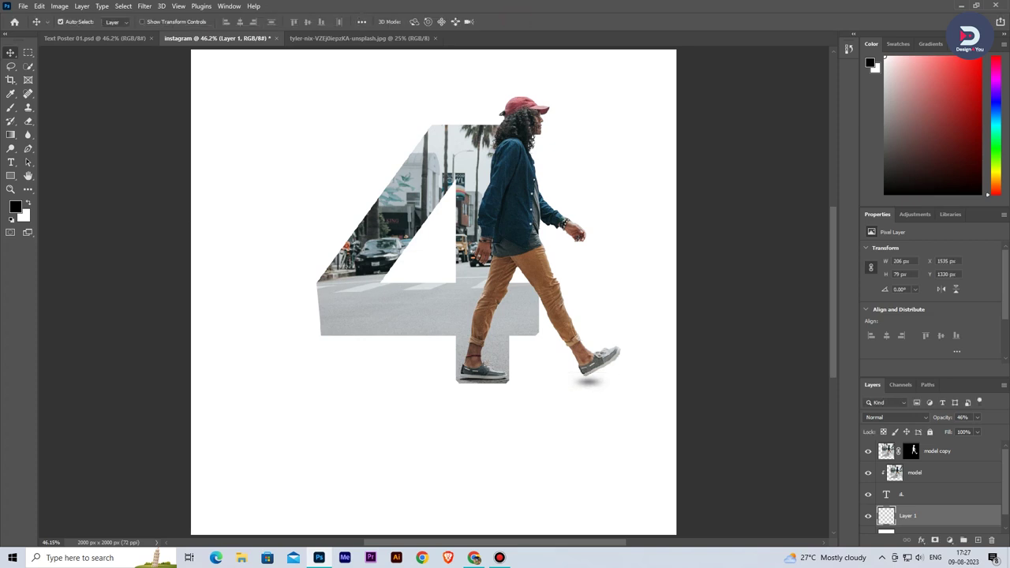